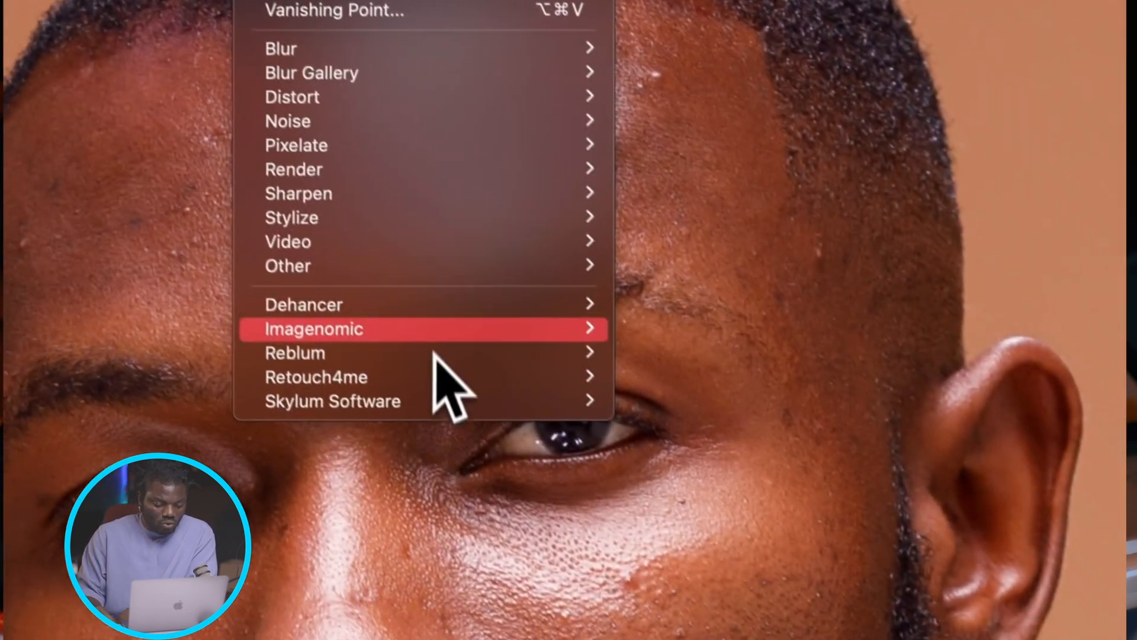
# Step: Apply the Retouch4me Heal filter to Layer 1 of the man's portrait, using automatic human scale detection
pyautogui.moveTo(497, 415)
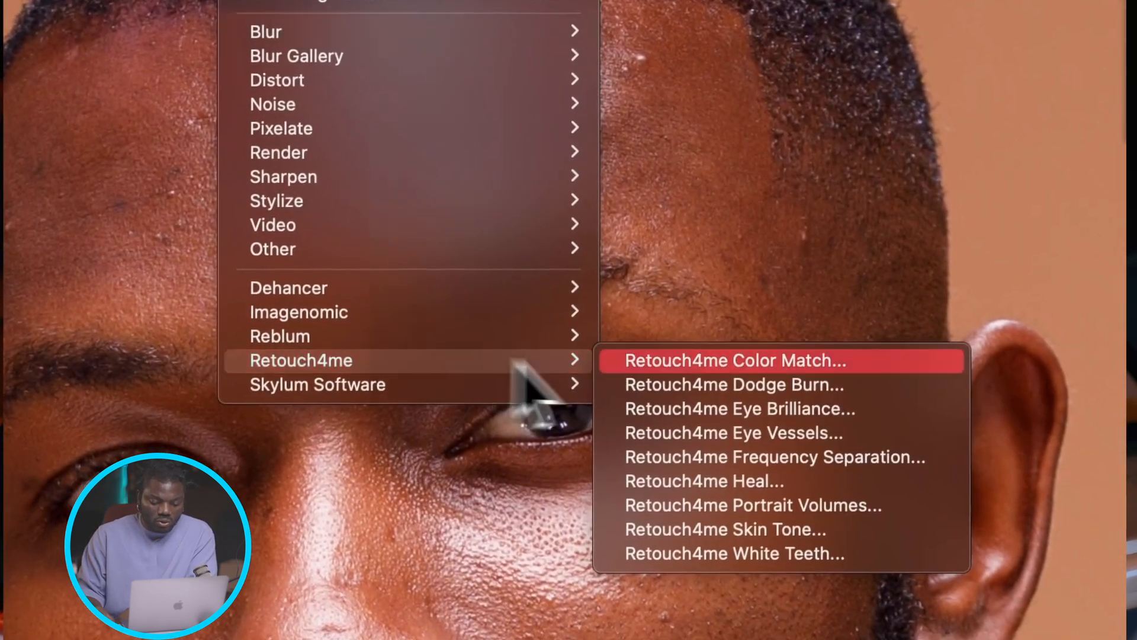
pyautogui.click(816, 487)
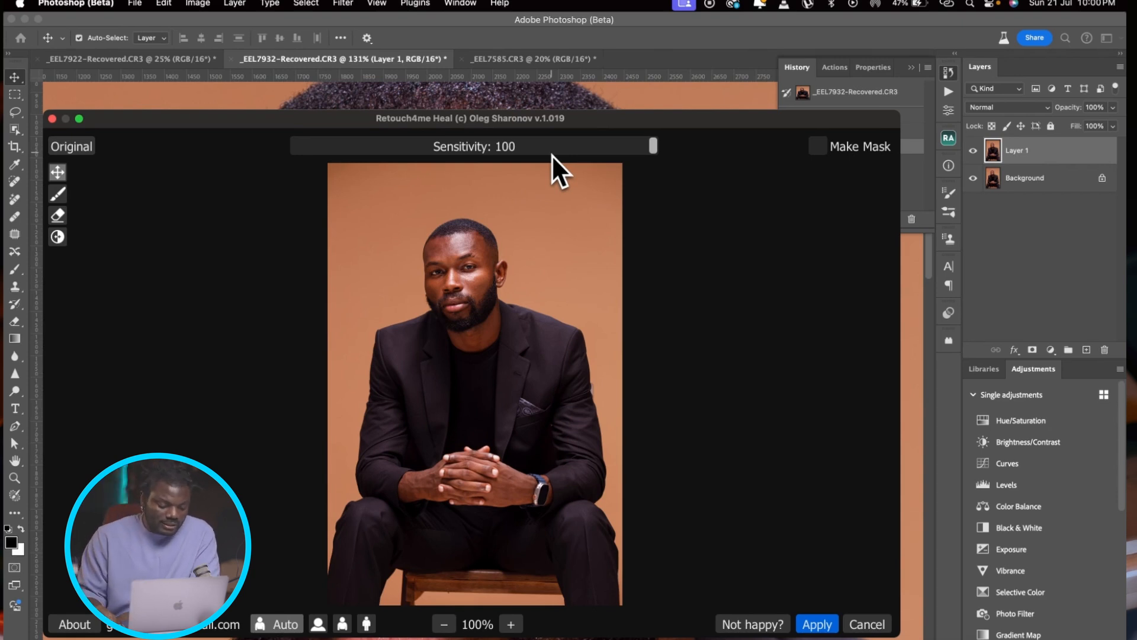
pyautogui.click(275, 625)
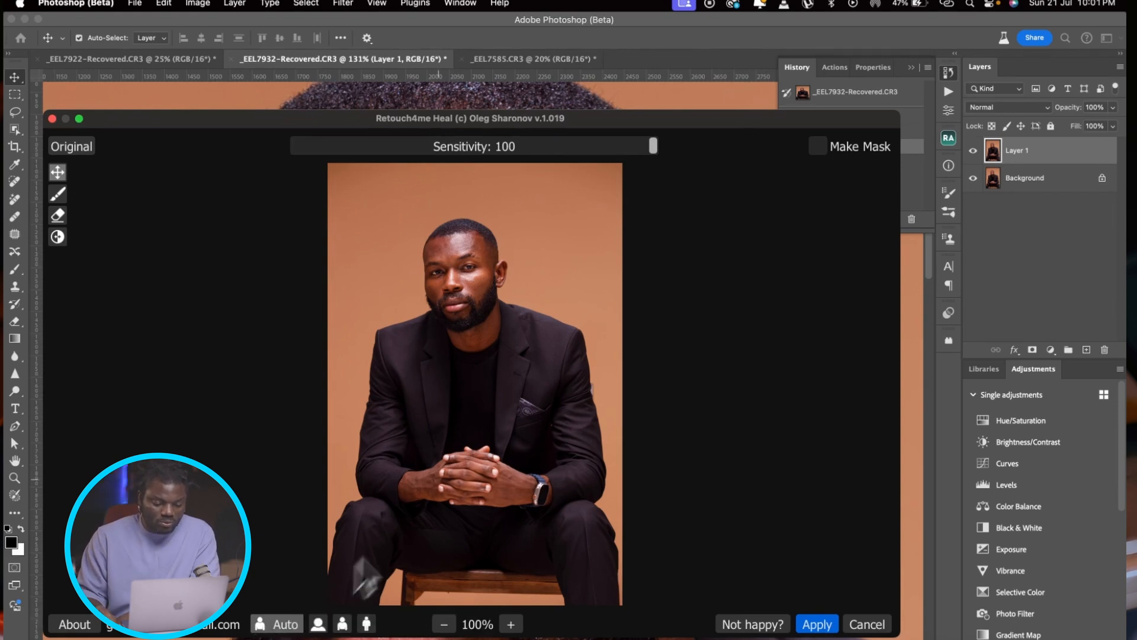
pyautogui.scroll(10, 468, 288)
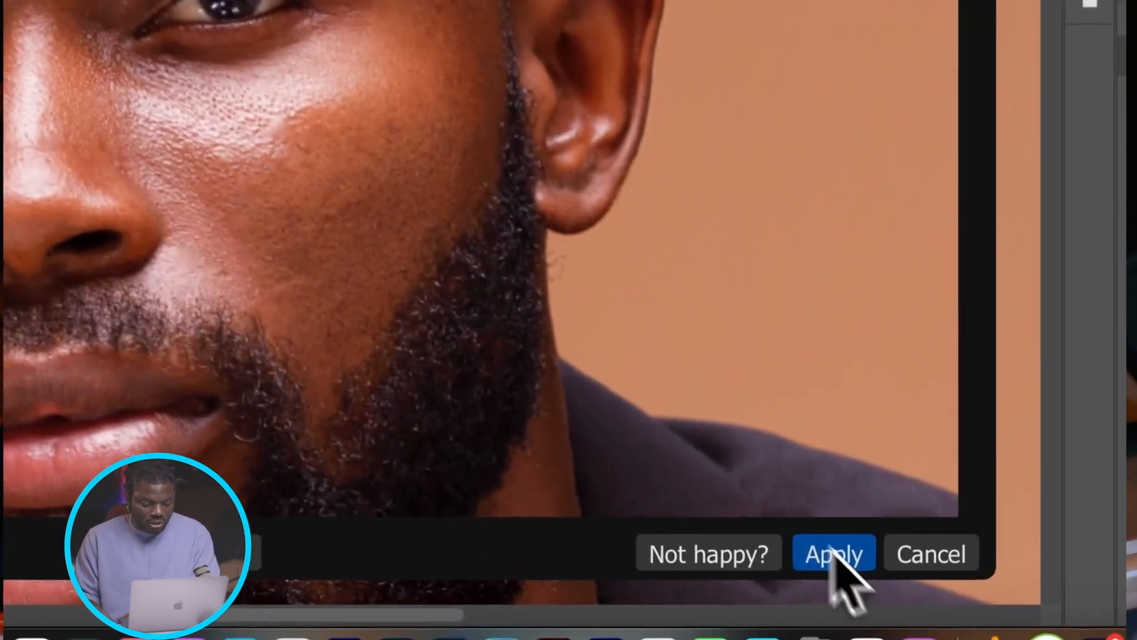
pyautogui.click(831, 548)
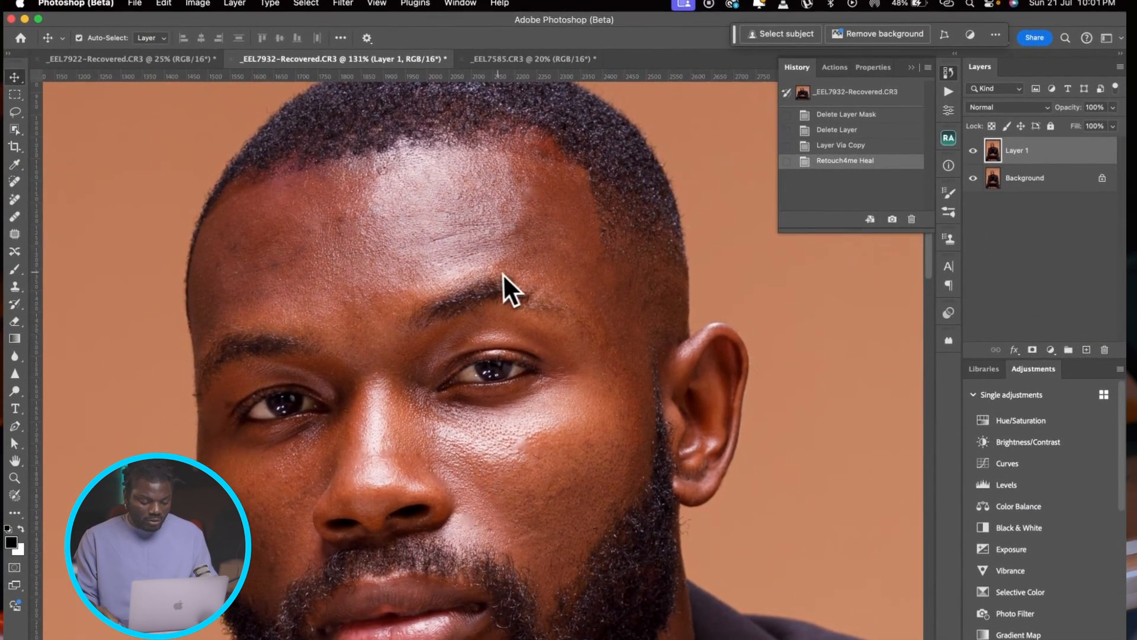
# Step: Compare the man's face before and after healing by toggling the visibility of Layer 1
pyautogui.scroll(2, 498, 274)
pyautogui.scroll(1, 499, 275)
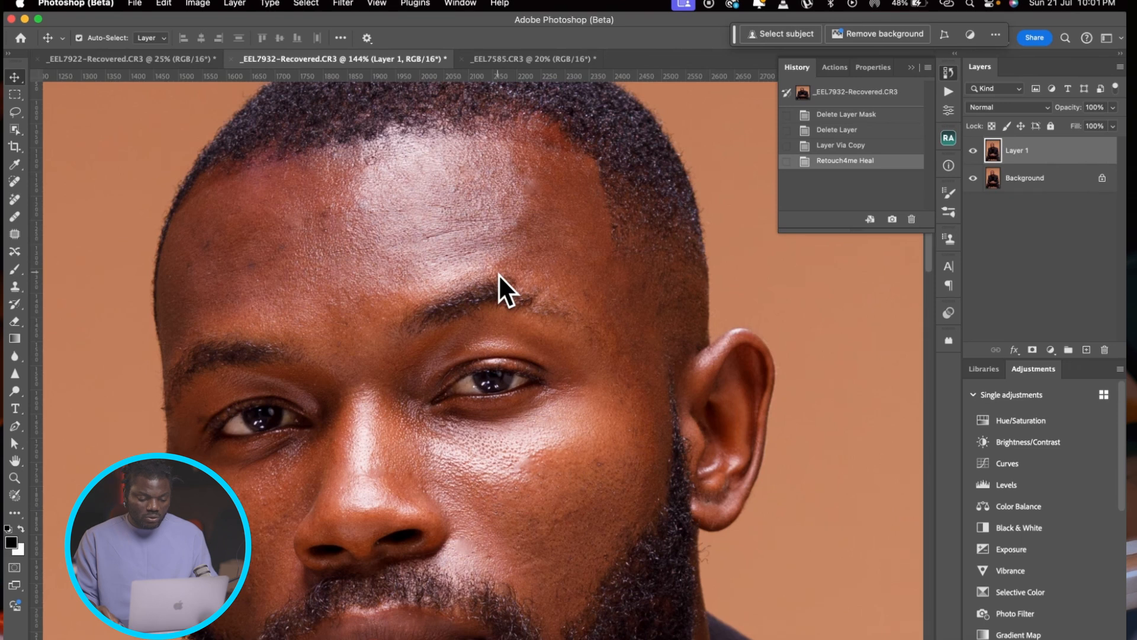
pyautogui.click(975, 154)
pyautogui.click(974, 153)
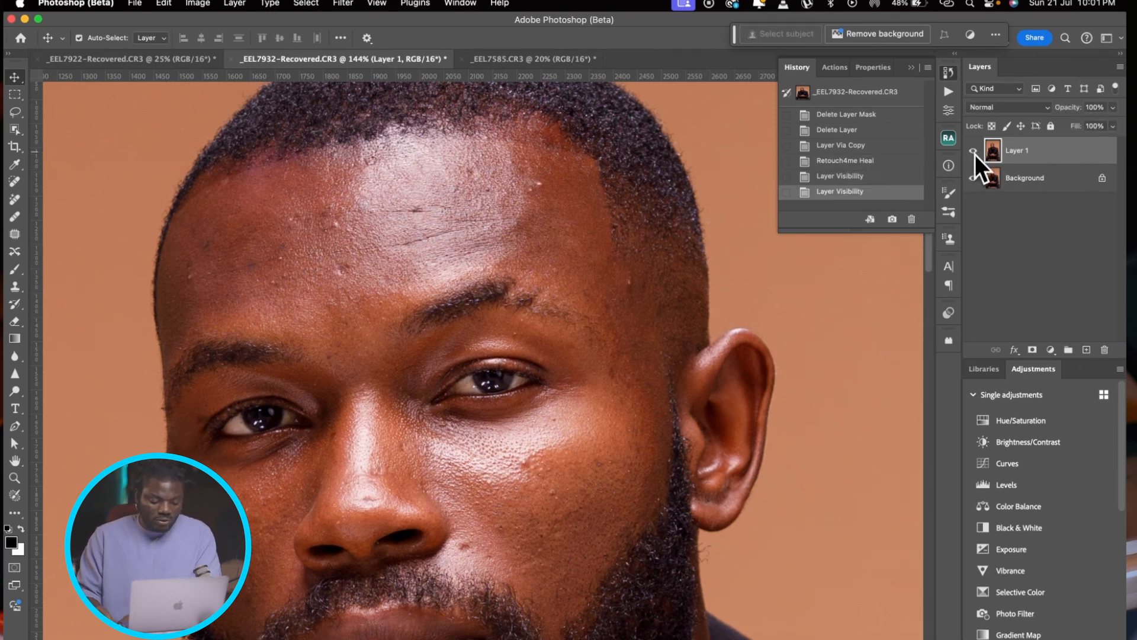
pyautogui.click(975, 154)
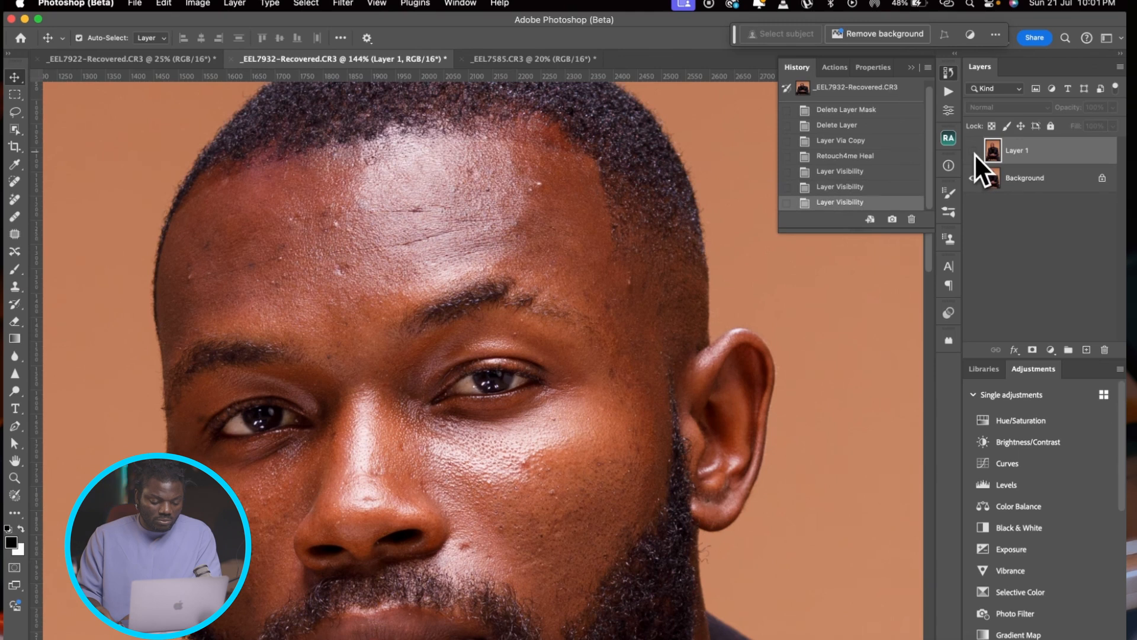
pyautogui.click(974, 154)
pyautogui.click(975, 154)
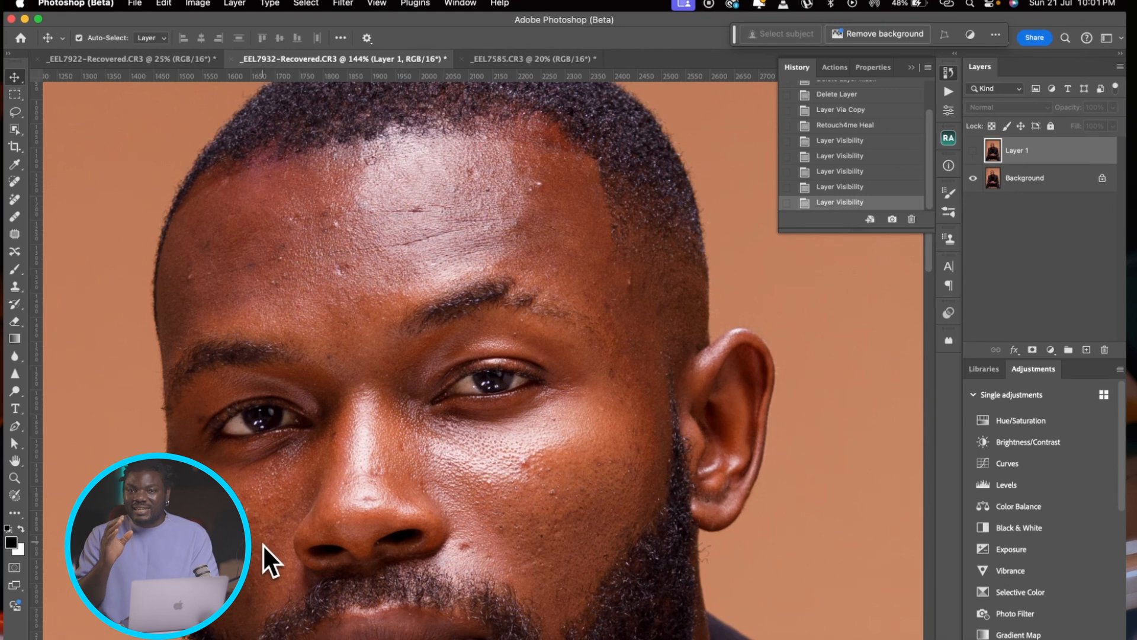
pyautogui.click(972, 160)
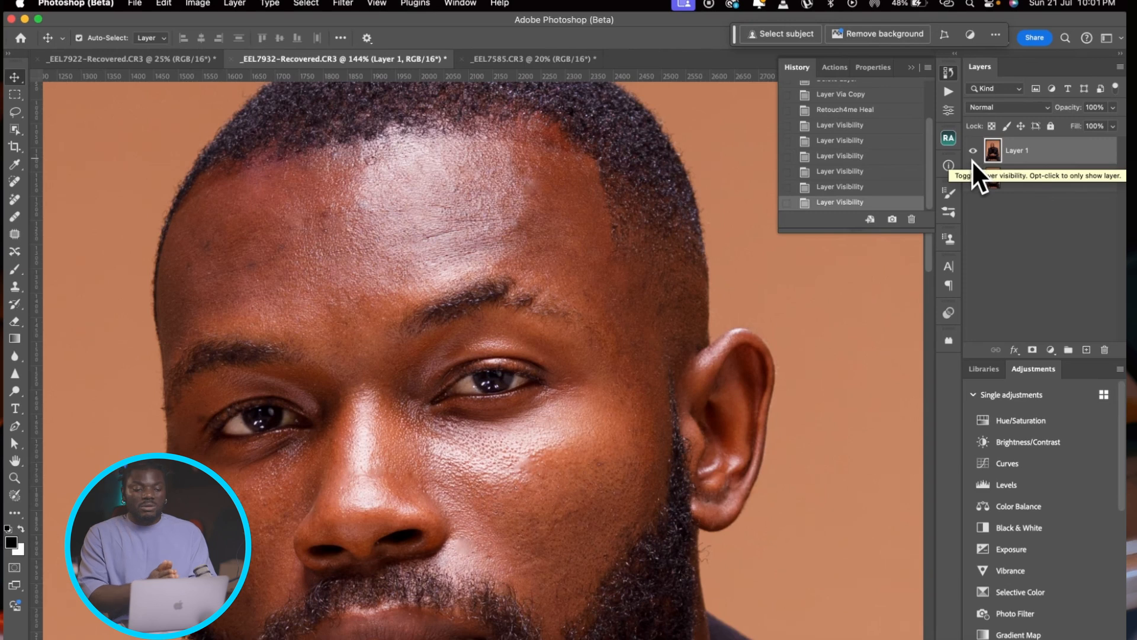
# Step: Examine the healed skin around the eye up close and compare the whole head with Layer 1 hidden and shown
pyautogui.scroll(5, 611, 262)
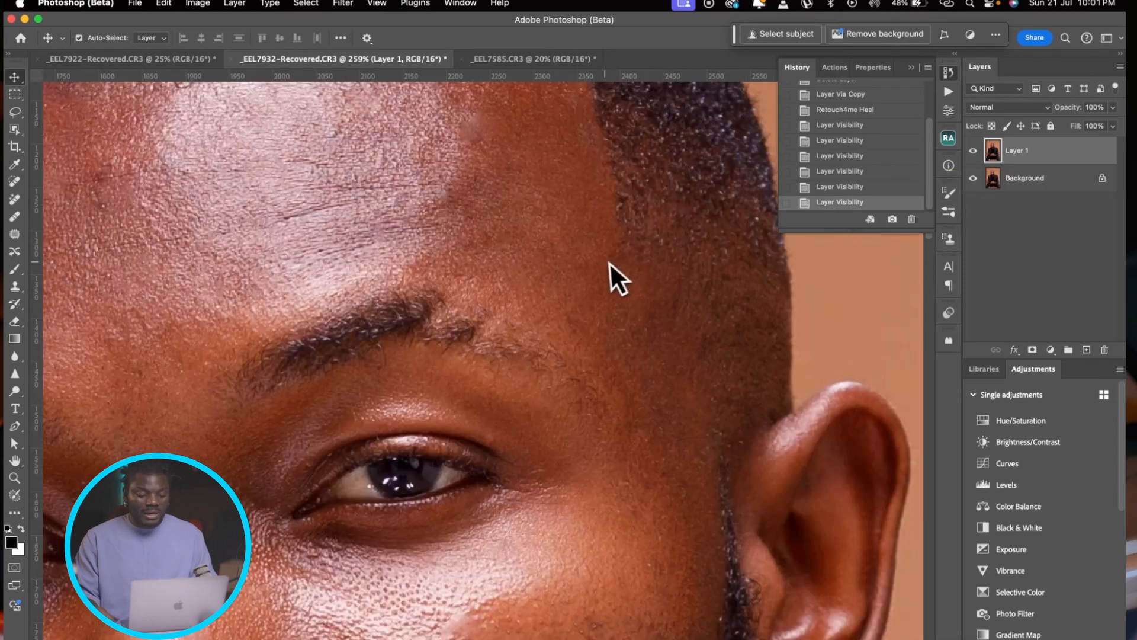
pyautogui.scroll(-5, 605, 263)
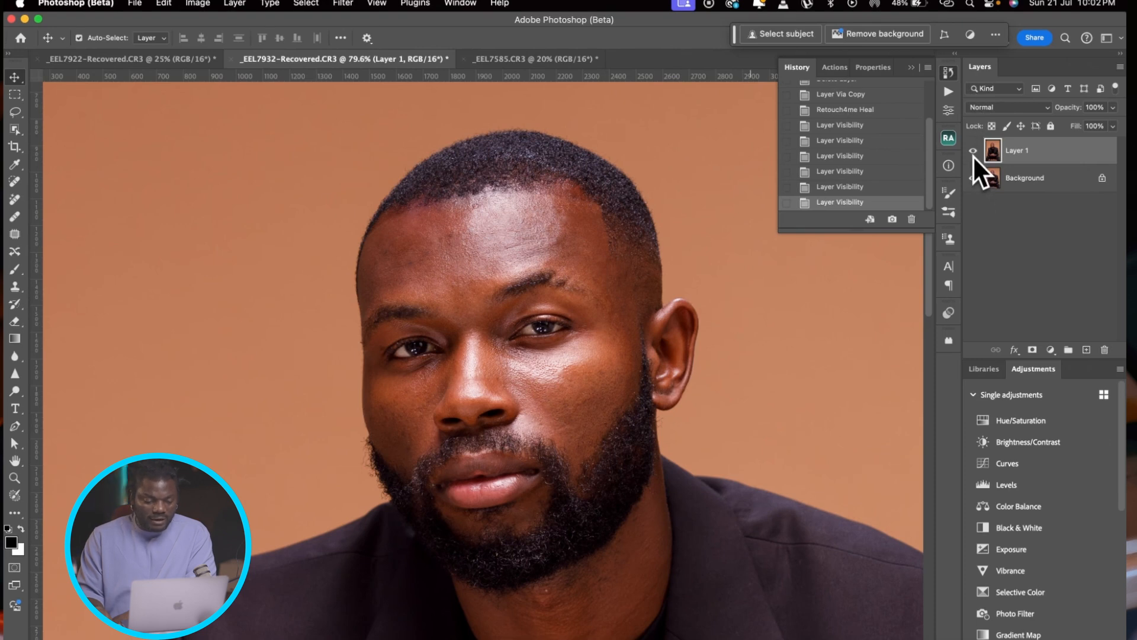
pyautogui.click(974, 153)
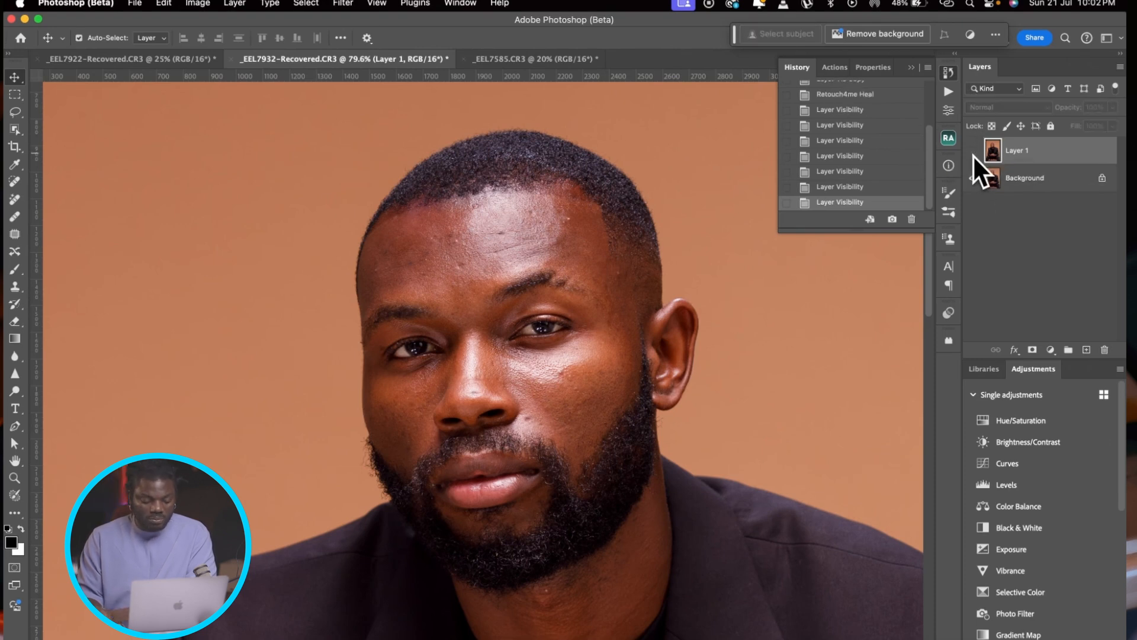
pyautogui.click(973, 153)
pyautogui.click(973, 153)
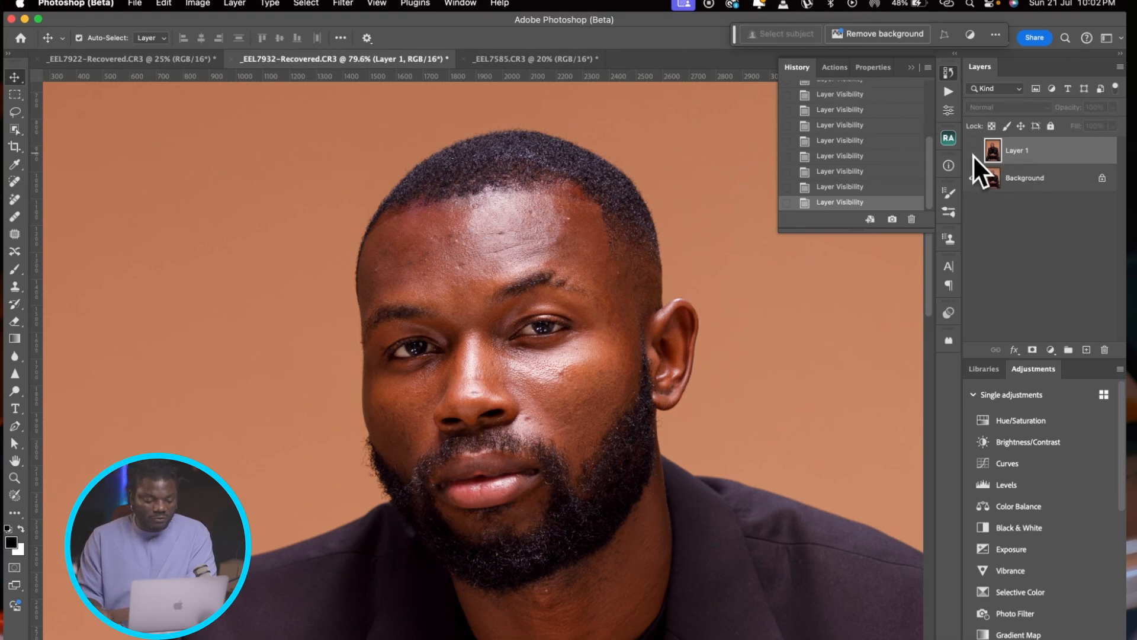
pyautogui.click(973, 153)
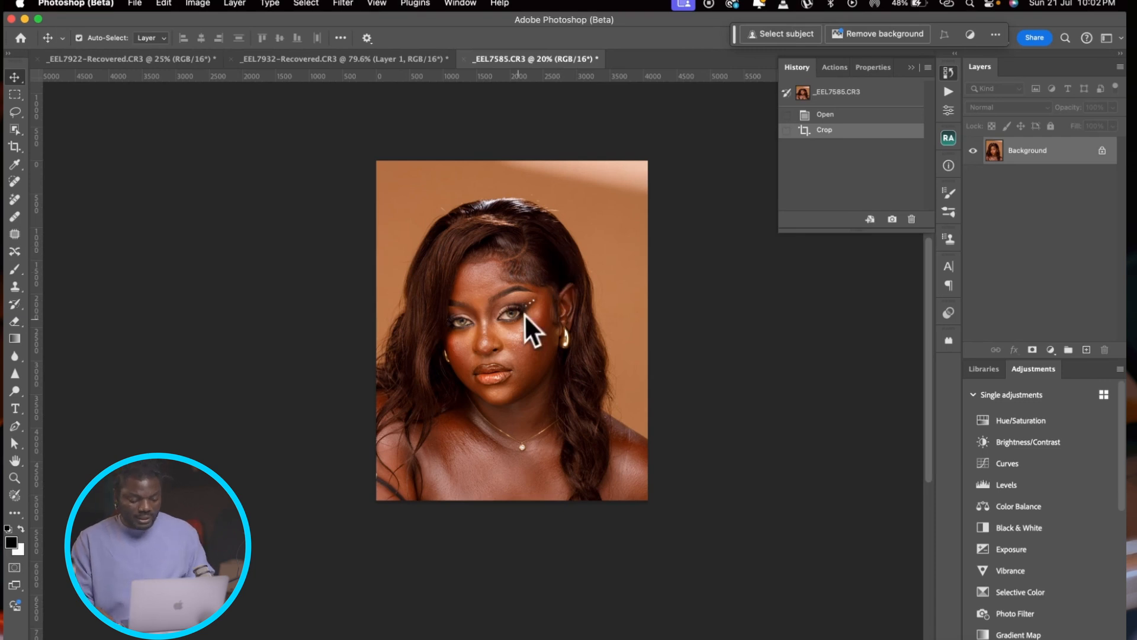
# Step: Inspect the woman's portrait in _EEL7585.CR3 and duplicate its Background layer
pyautogui.scroll(5, 525, 314)
pyautogui.scroll(-5, 517, 321)
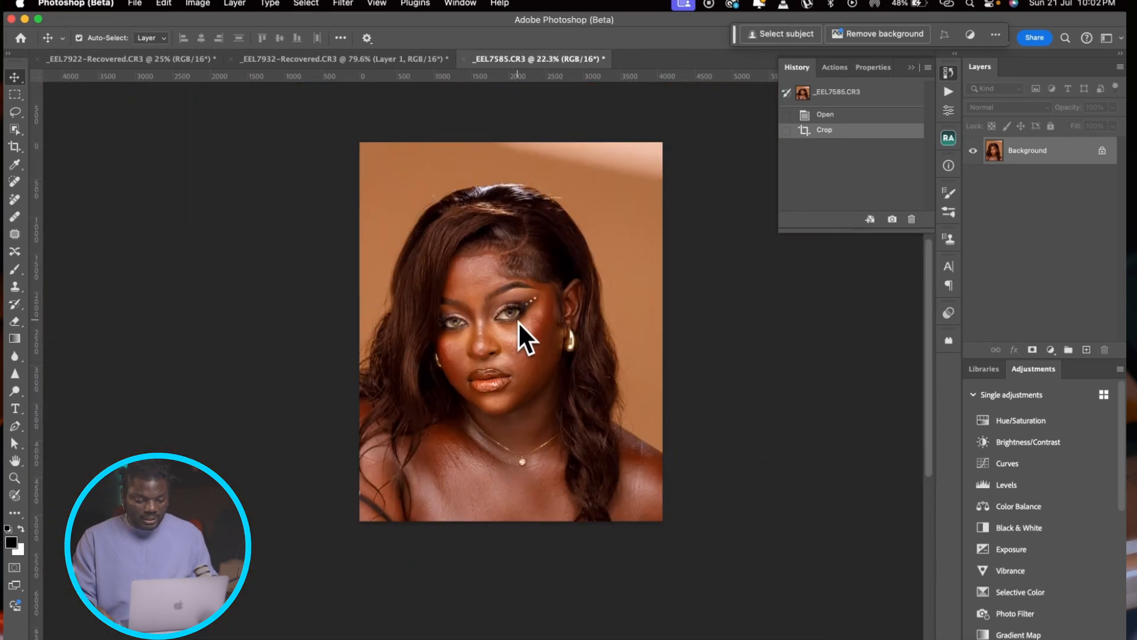
pyautogui.scroll(2, 518, 322)
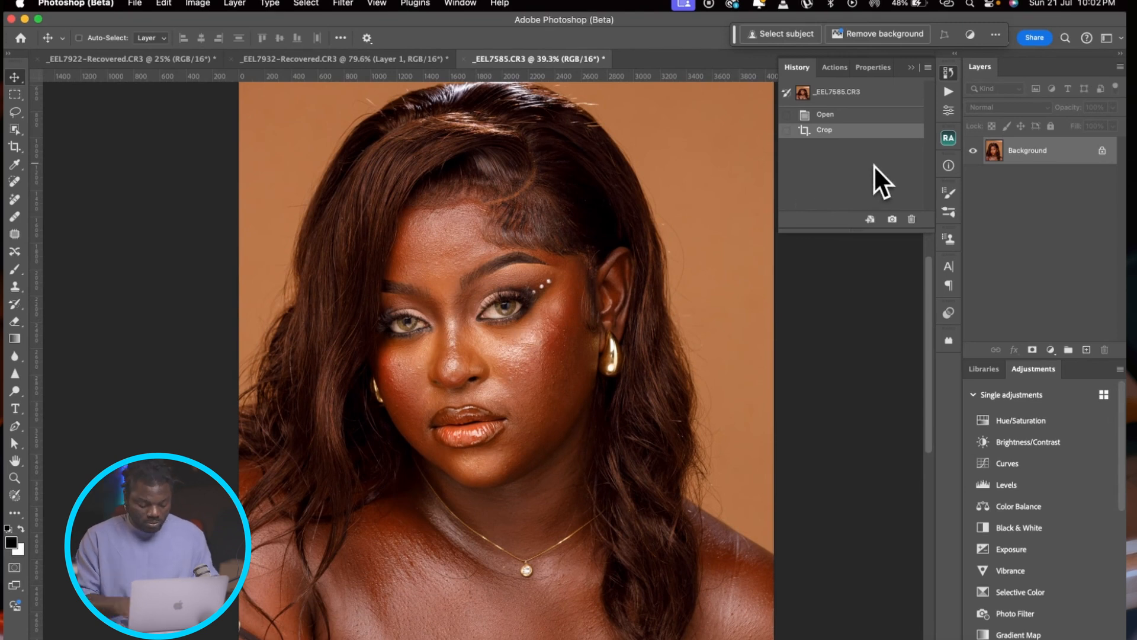
pyautogui.press('super+j')
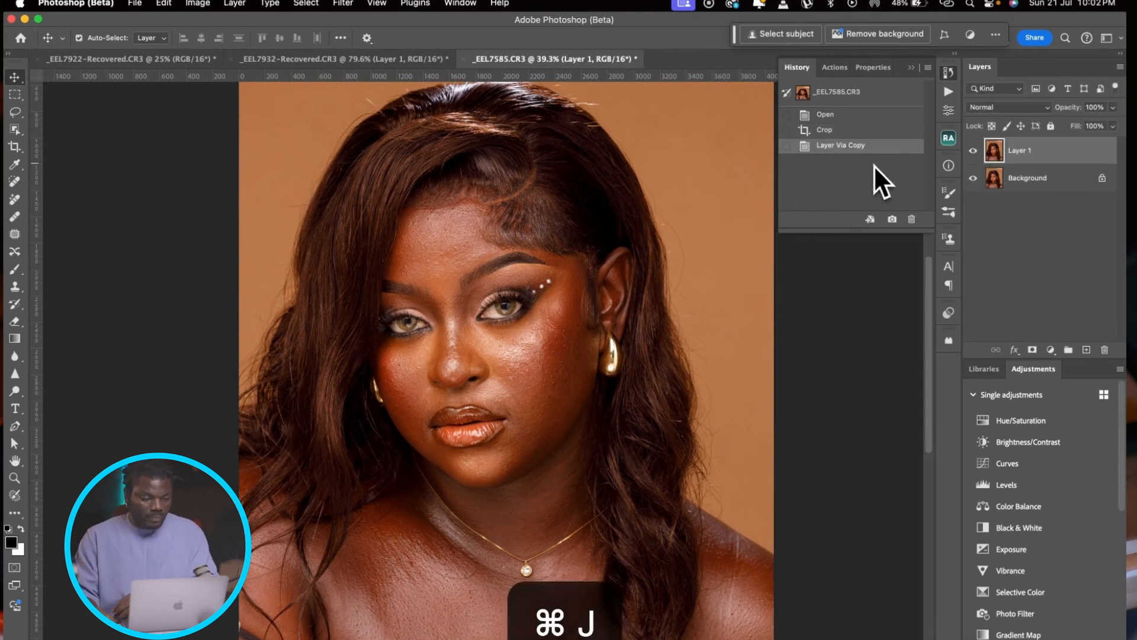
# Step: Apply the Retouch4me Heal filter to the duplicated layer of the woman's portrait with the Make Mask option enabled
pyautogui.click(343, 4)
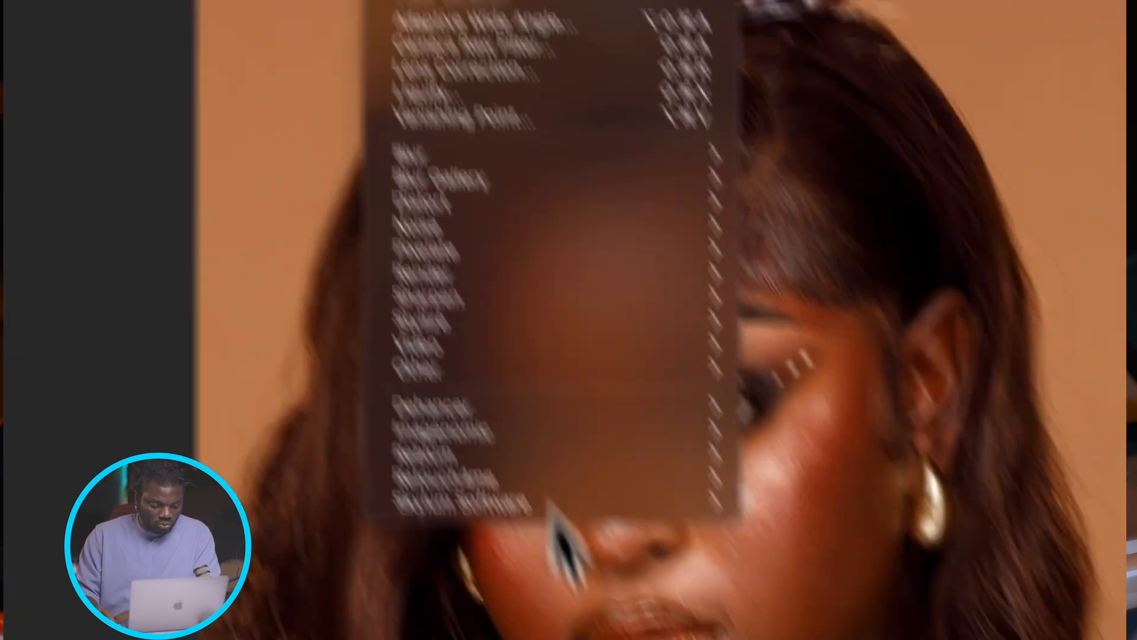
pyautogui.moveTo(477, 318)
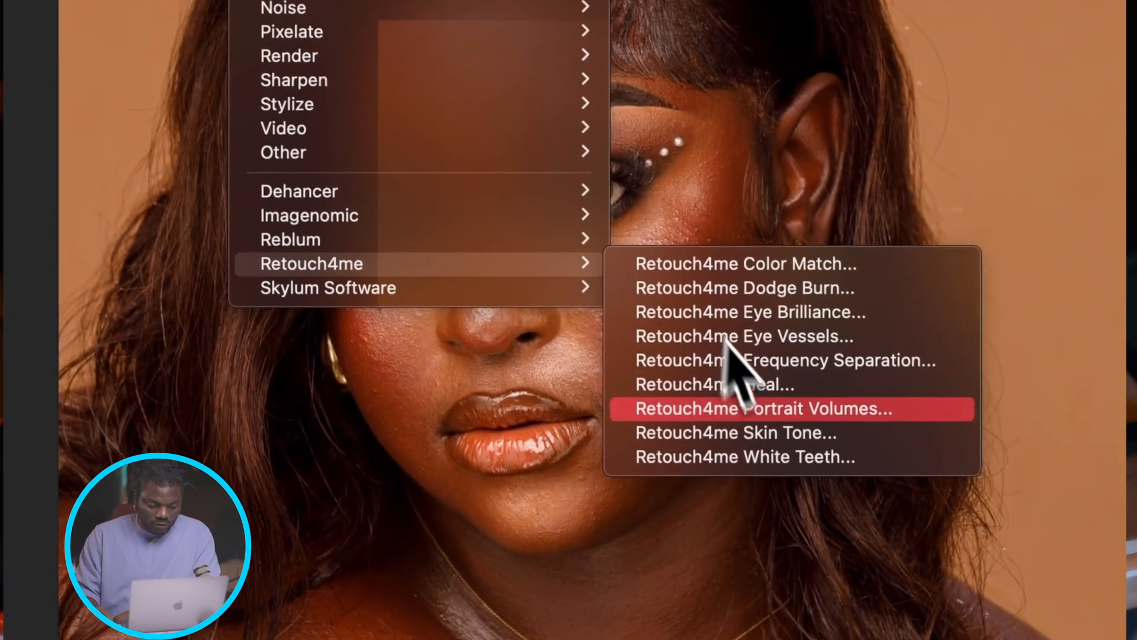
pyautogui.click(755, 387)
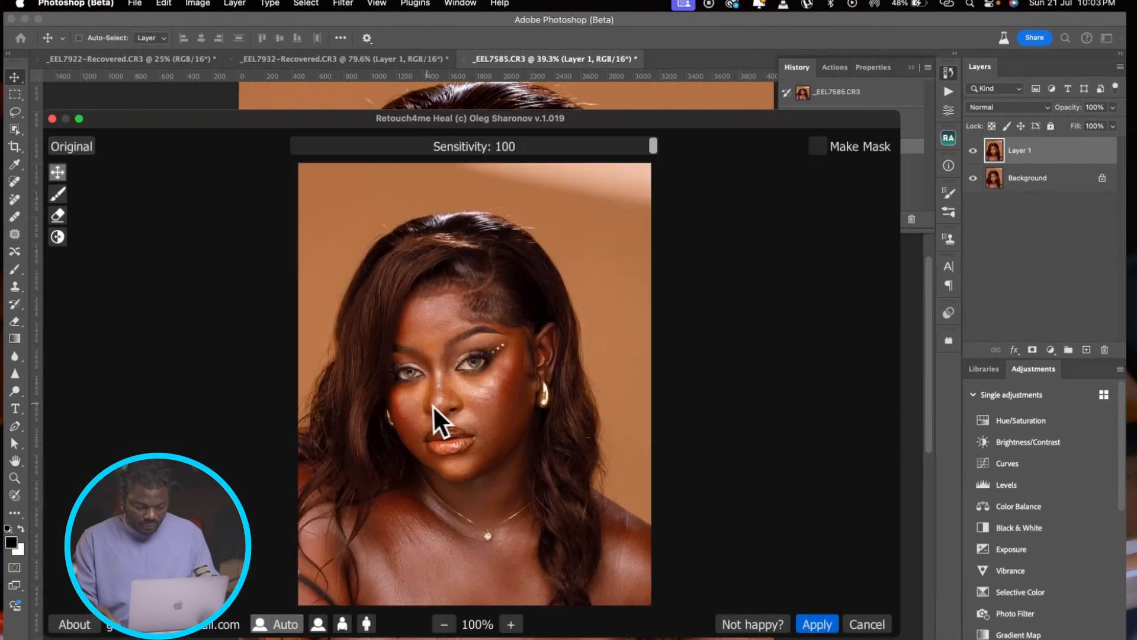
pyautogui.scroll(2, 433, 406)
pyautogui.scroll(4, 427, 405)
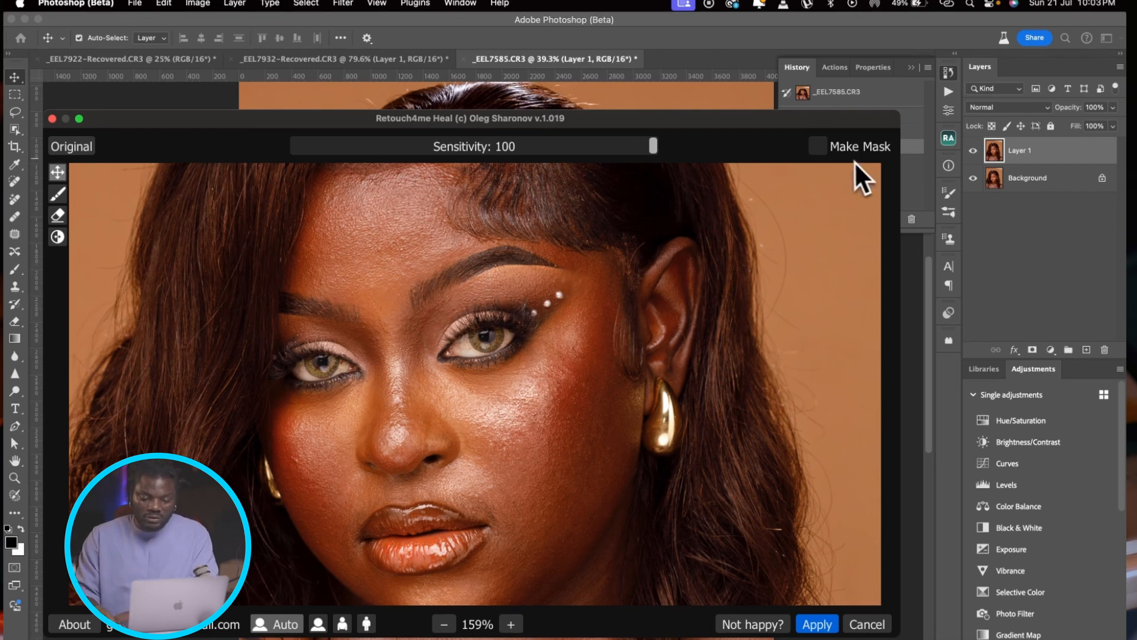
pyautogui.click(817, 147)
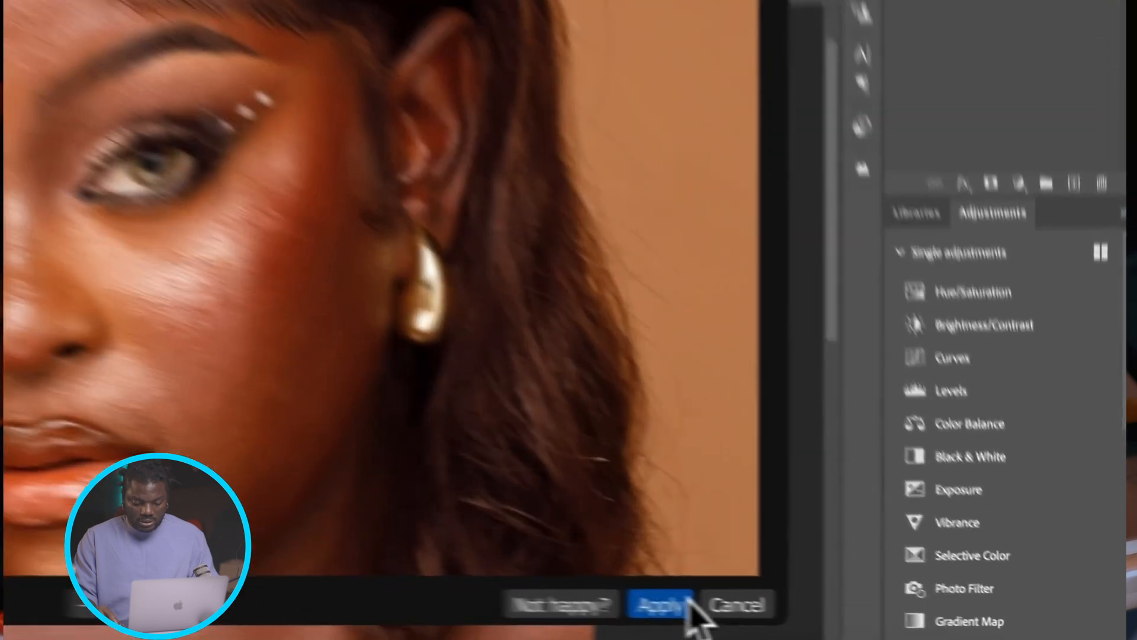
pyautogui.click(817, 625)
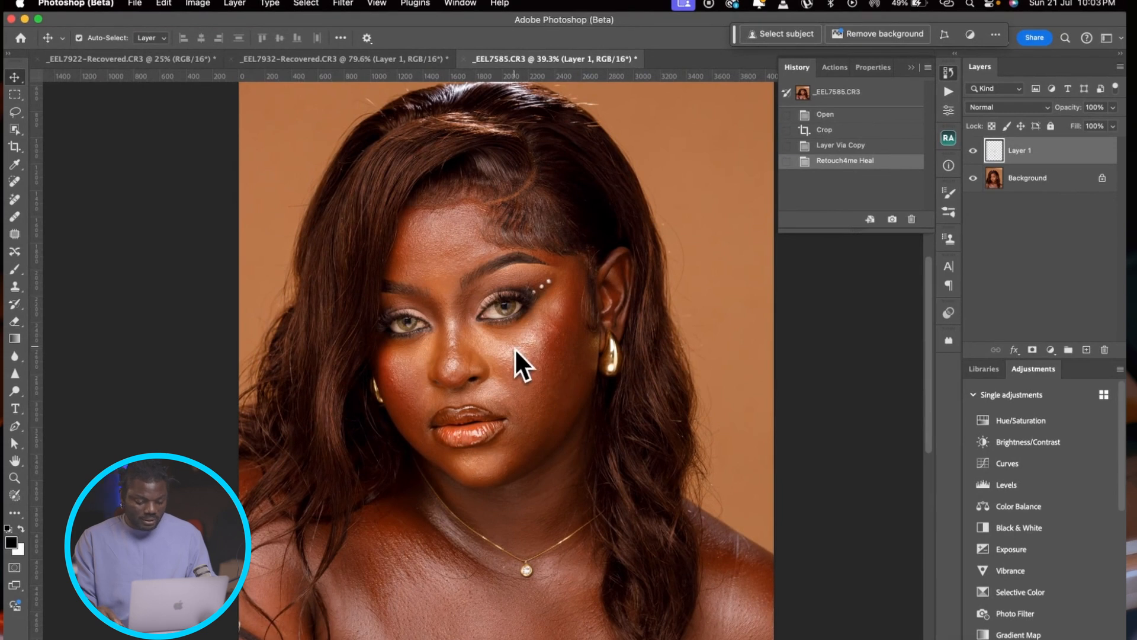
# Step: Compare the woman's skin before and after healing by toggling the visibility of the retouched Layer 1
pyautogui.scroll(5, 514, 348)
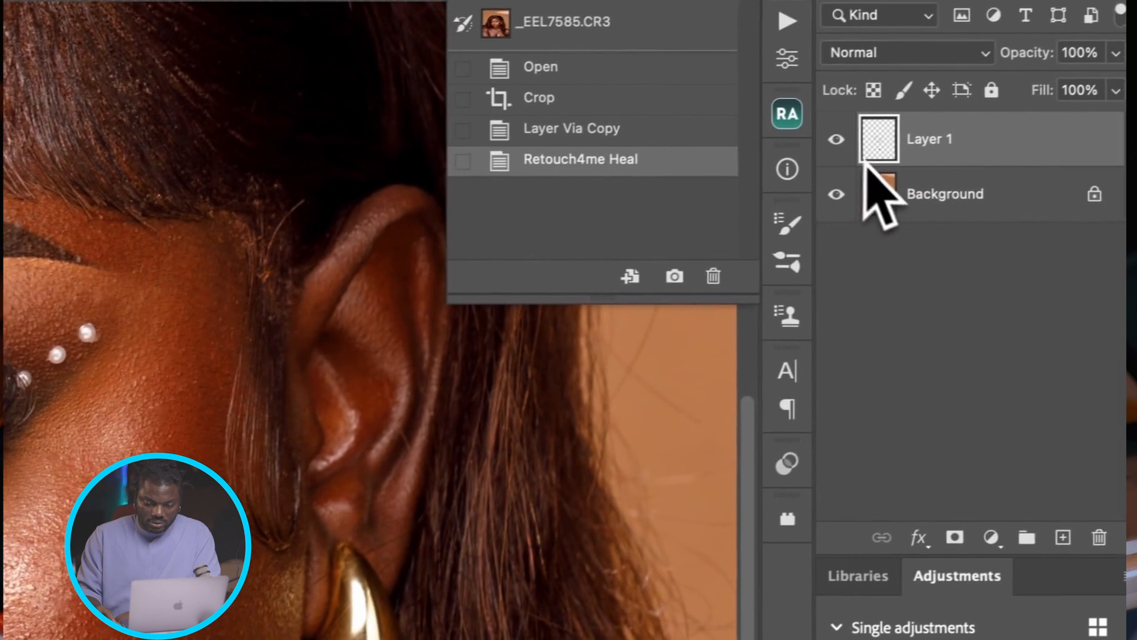
pyautogui.click(818, 143)
pyautogui.click(819, 143)
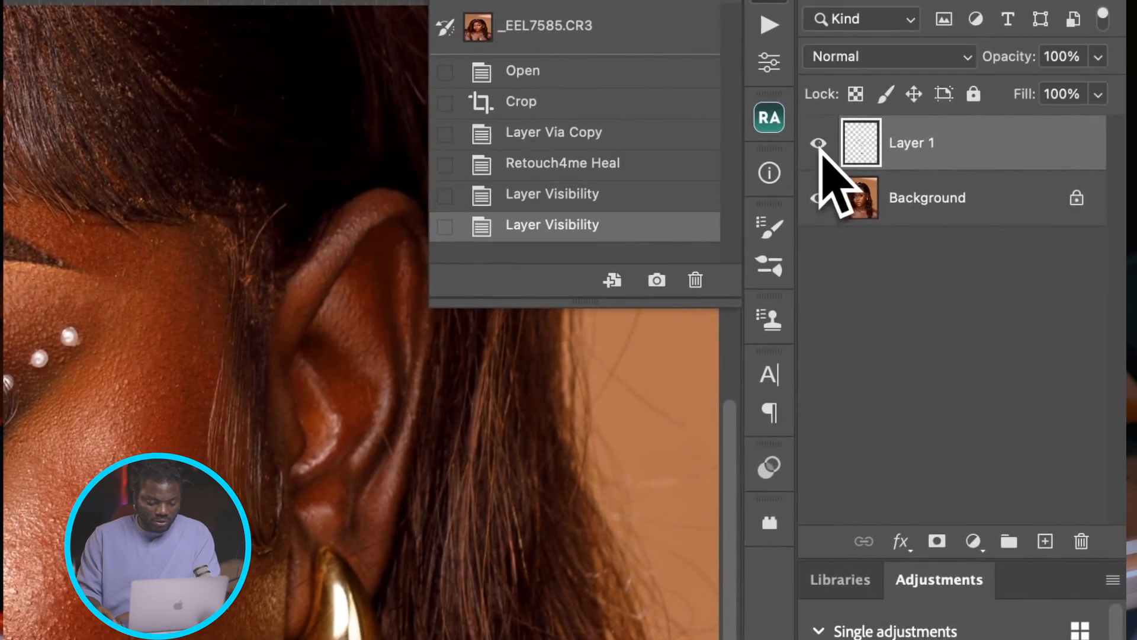
pyautogui.click(818, 143)
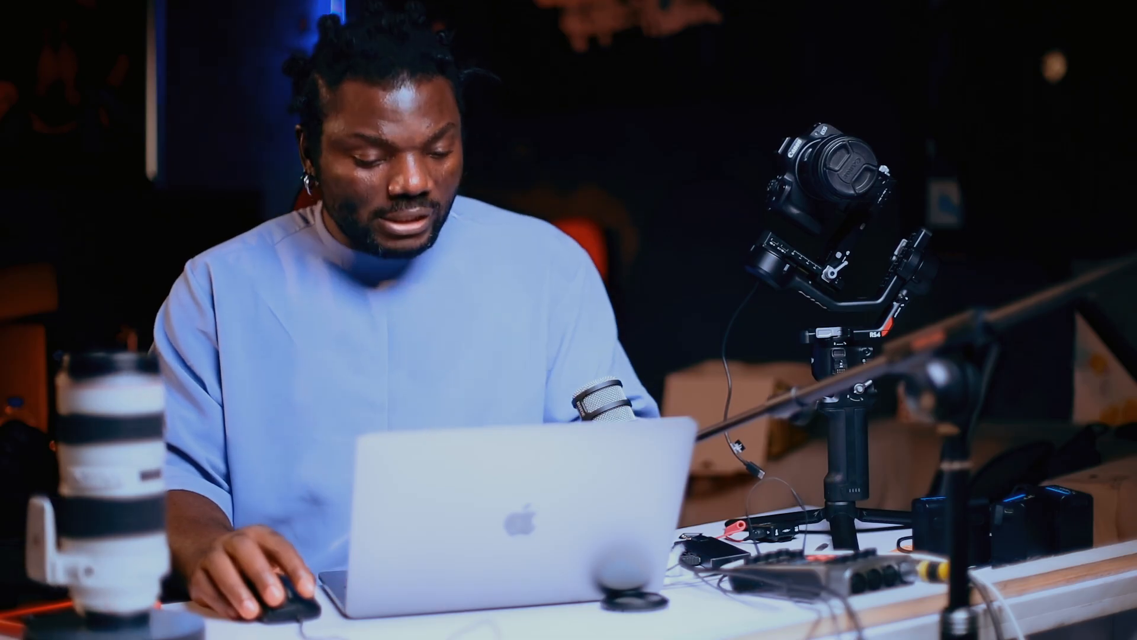
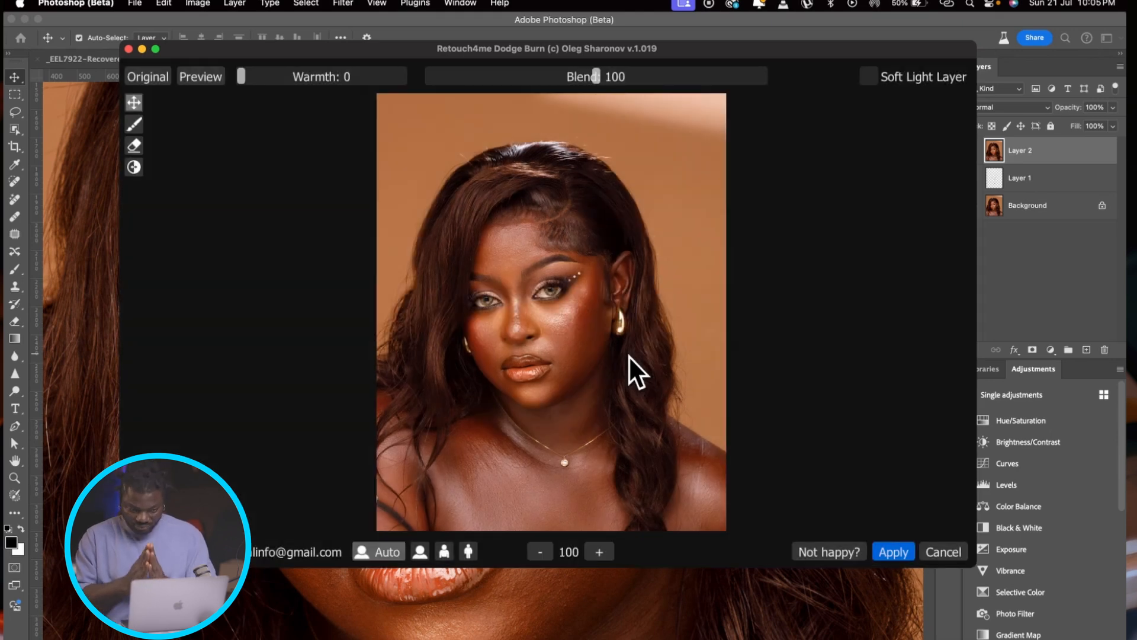
# Step: Apply Retouch4me Dodge Burn to Layer 2 with Blend 200 and Soft Light Layer enabled, and set the layer's blend mode to Soft Light
pyautogui.scroll(5, 571, 315)
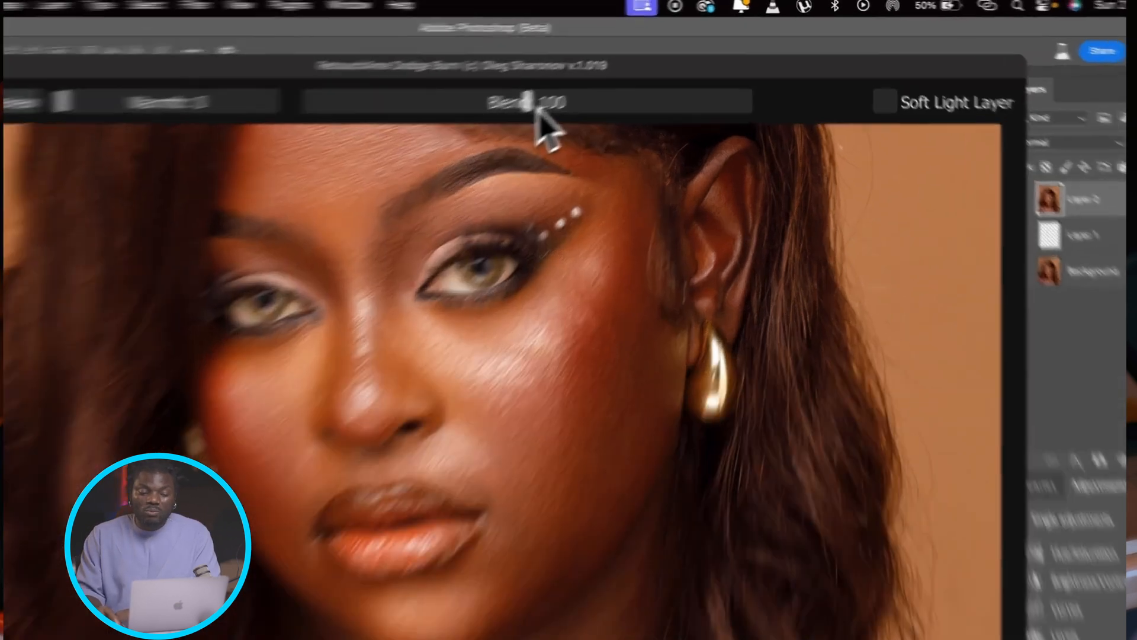
pyautogui.moveTo(596, 76); pyautogui.dragTo(778, 77)
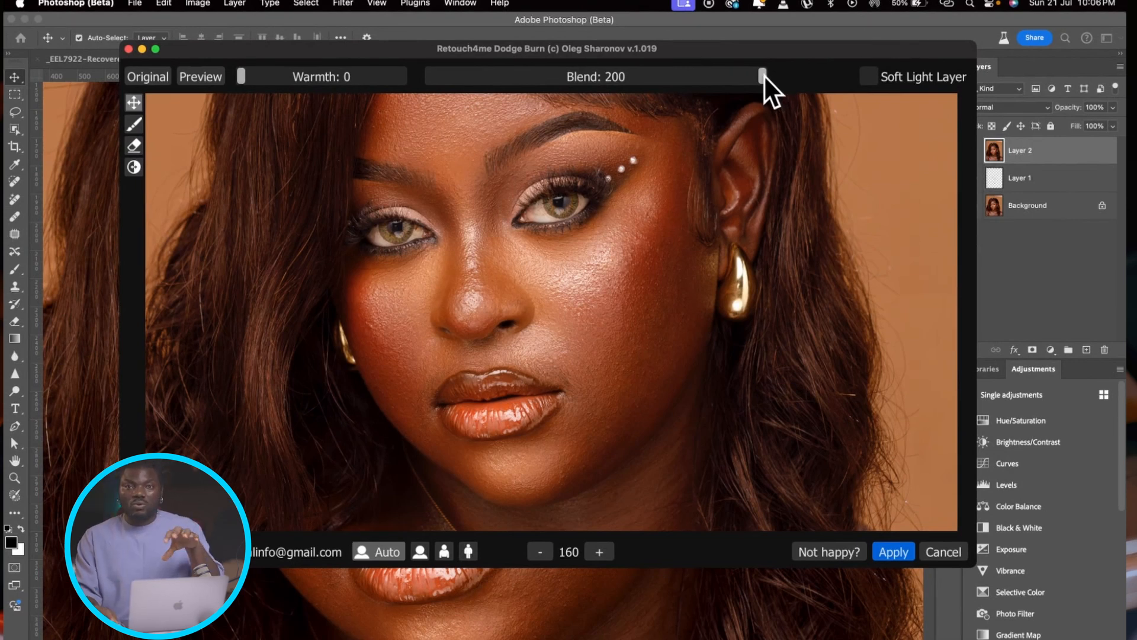
pyautogui.click(870, 77)
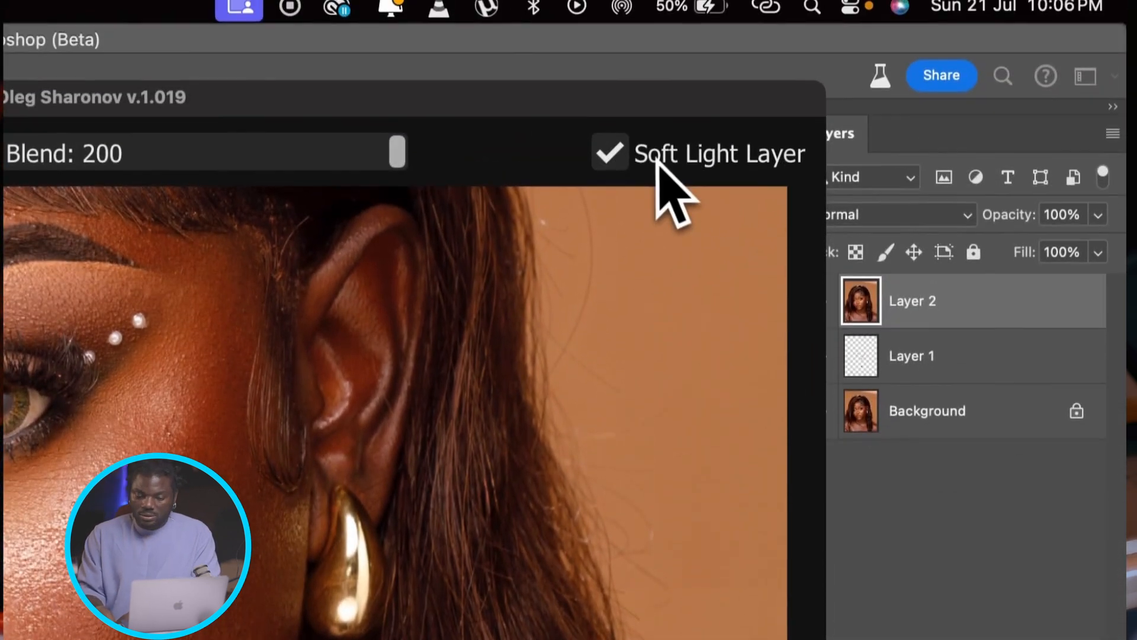
pyautogui.click(615, 158)
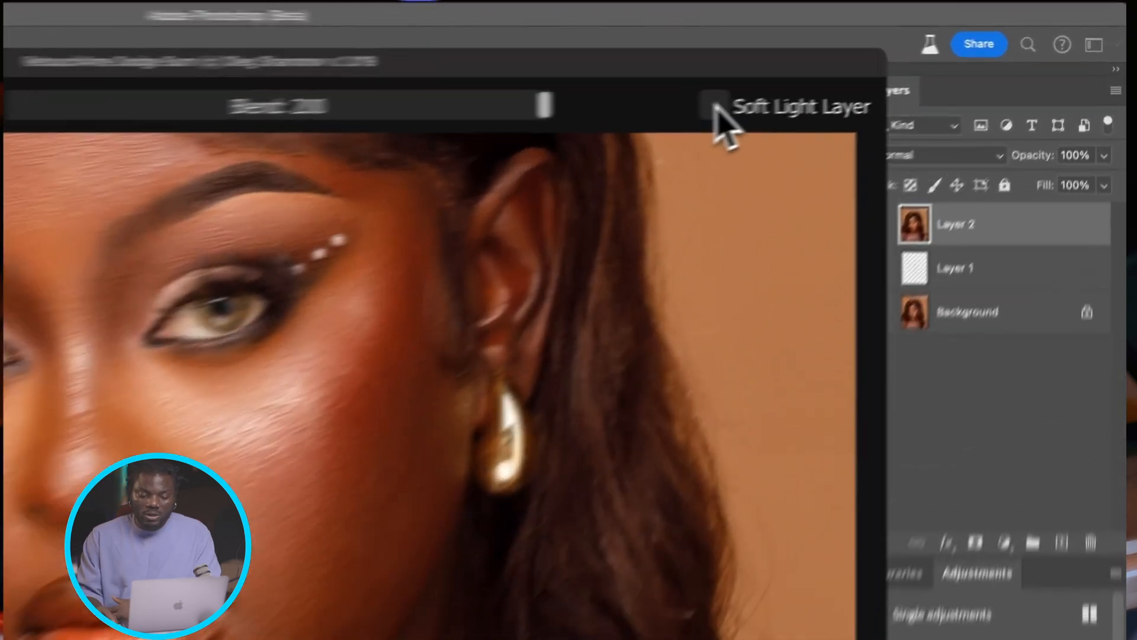
pyautogui.click(869, 76)
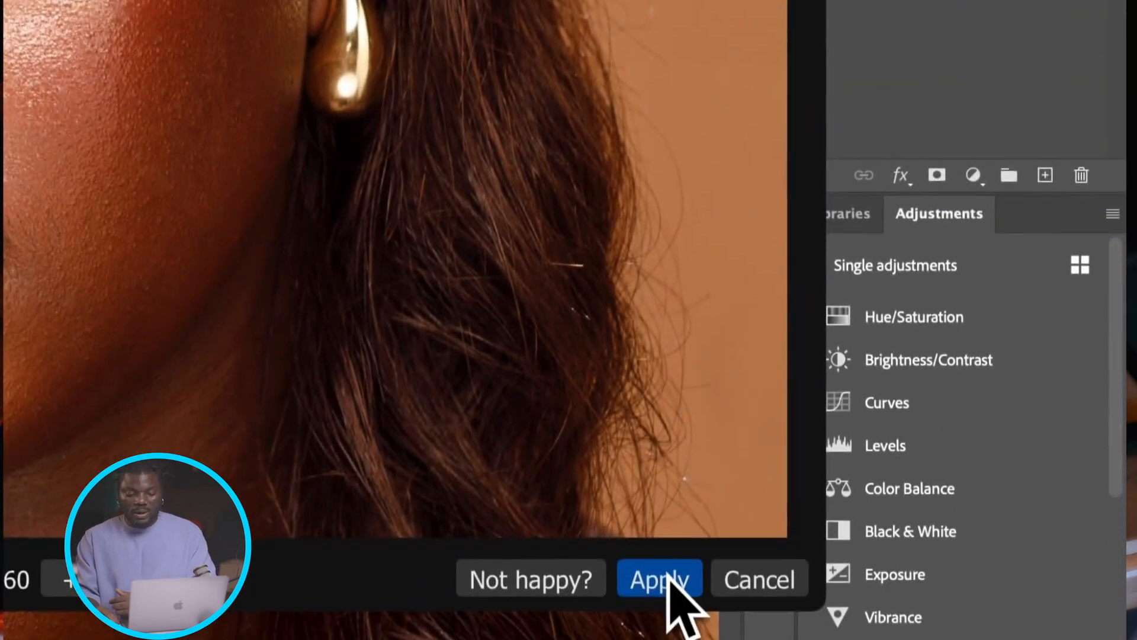
pyautogui.click(666, 578)
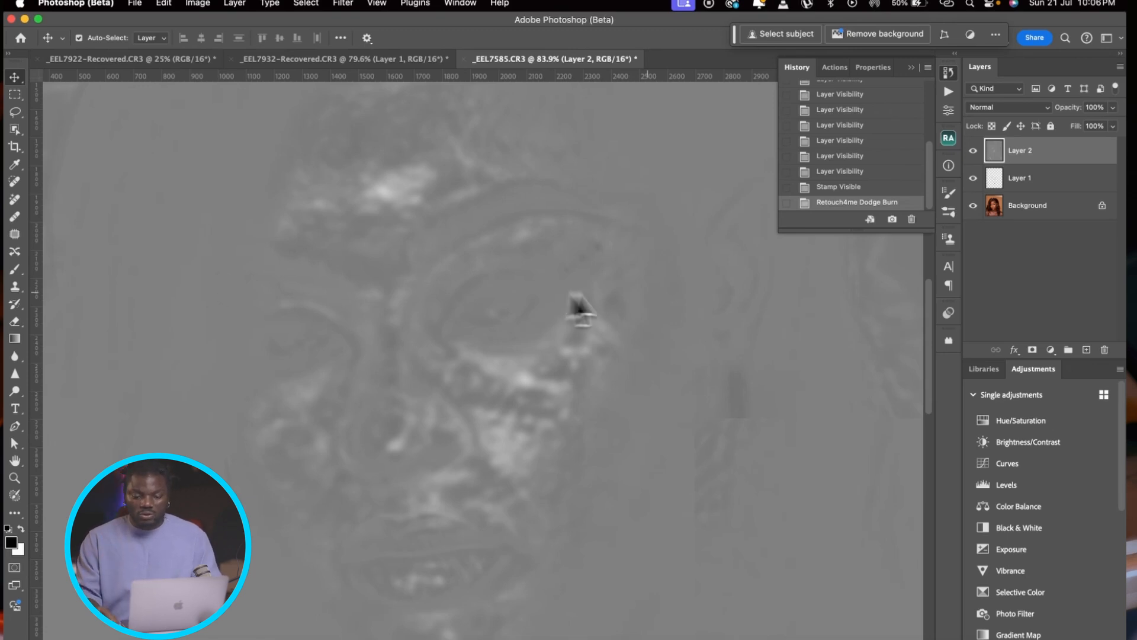
pyautogui.click(1026, 108)
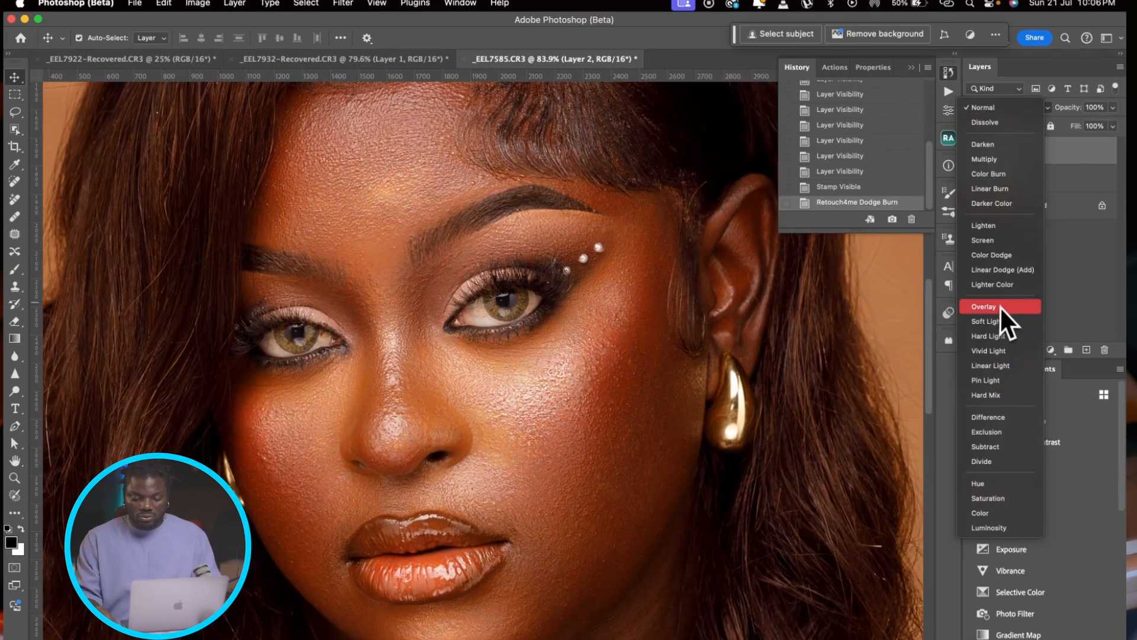
pyautogui.click(996, 321)
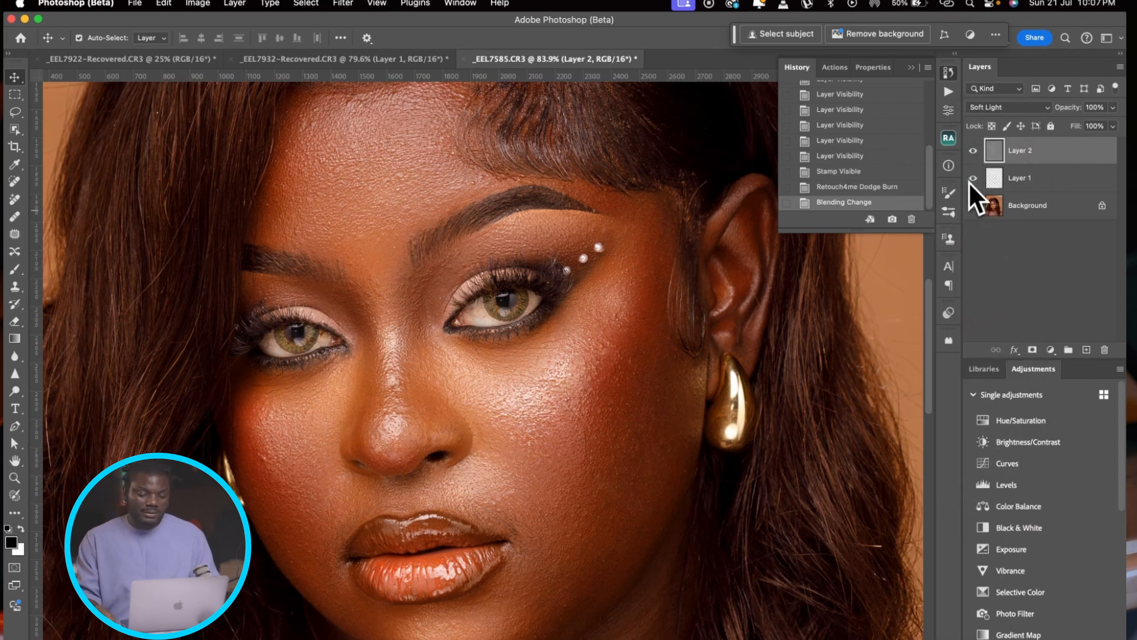
# Step: Compare the woman's face before and after dodge and burn by toggling the visibility of Layer 2
pyautogui.click(971, 151)
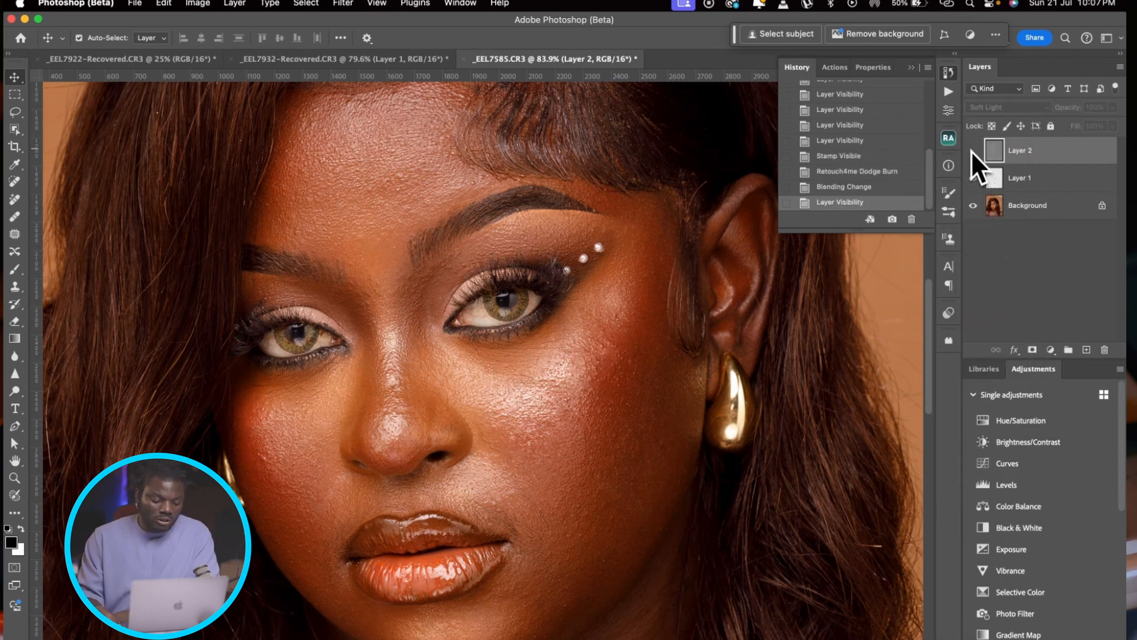
pyautogui.click(971, 151)
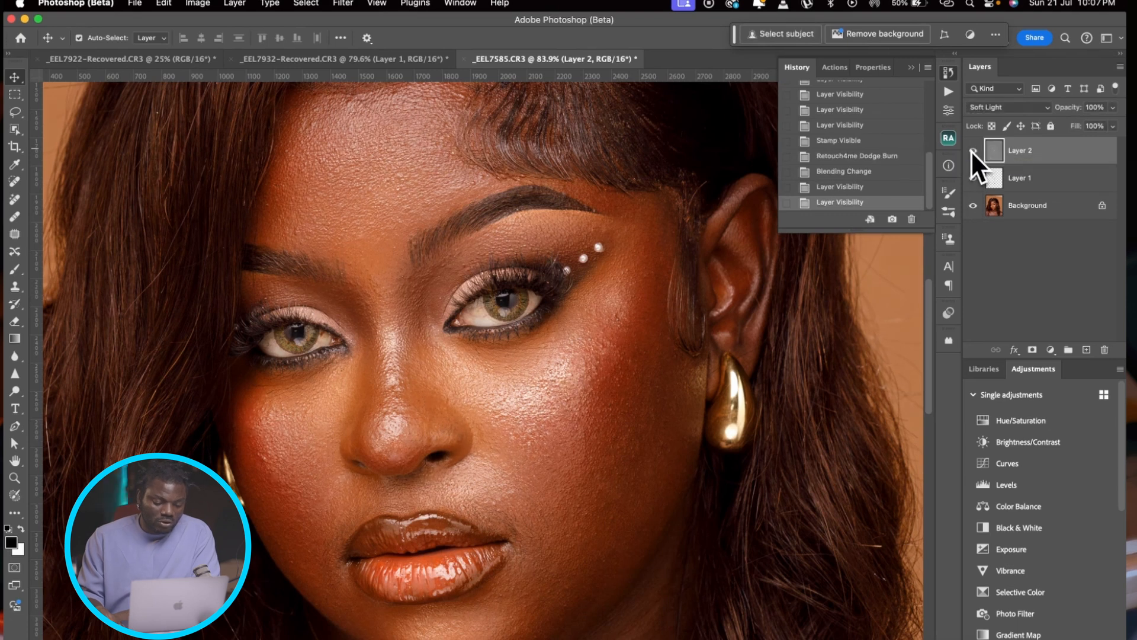
pyautogui.click(972, 150)
pyautogui.click(972, 150)
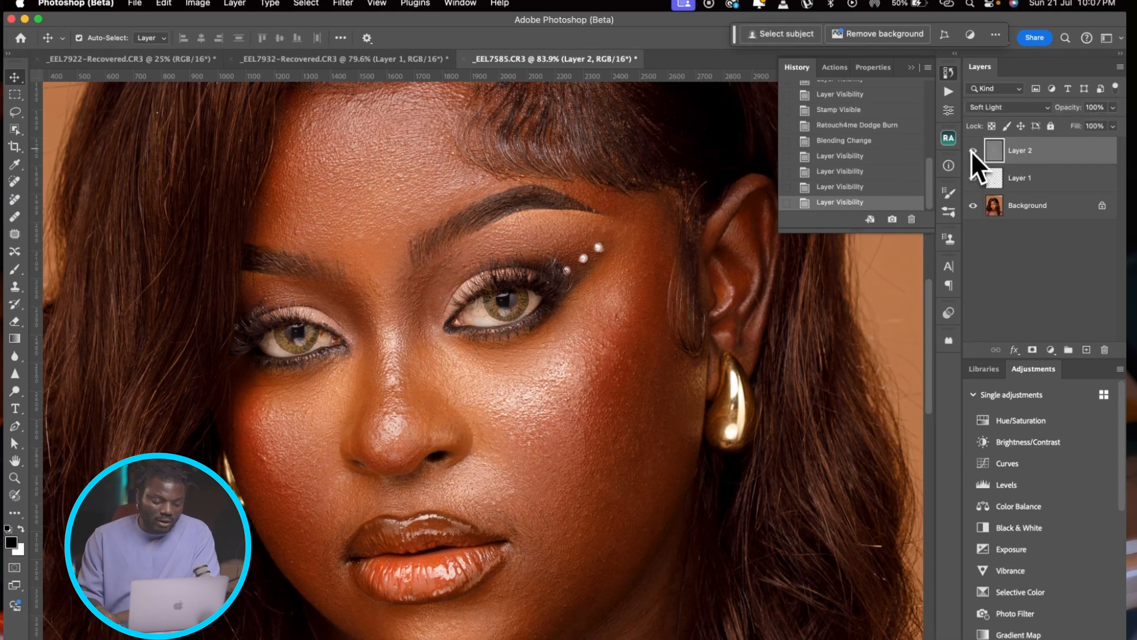
# Step: Compare the whole retouched portrait with the original by repeatedly showing the Background layer alone and restoring all layers
pyautogui.scroll(-8, 466, 425)
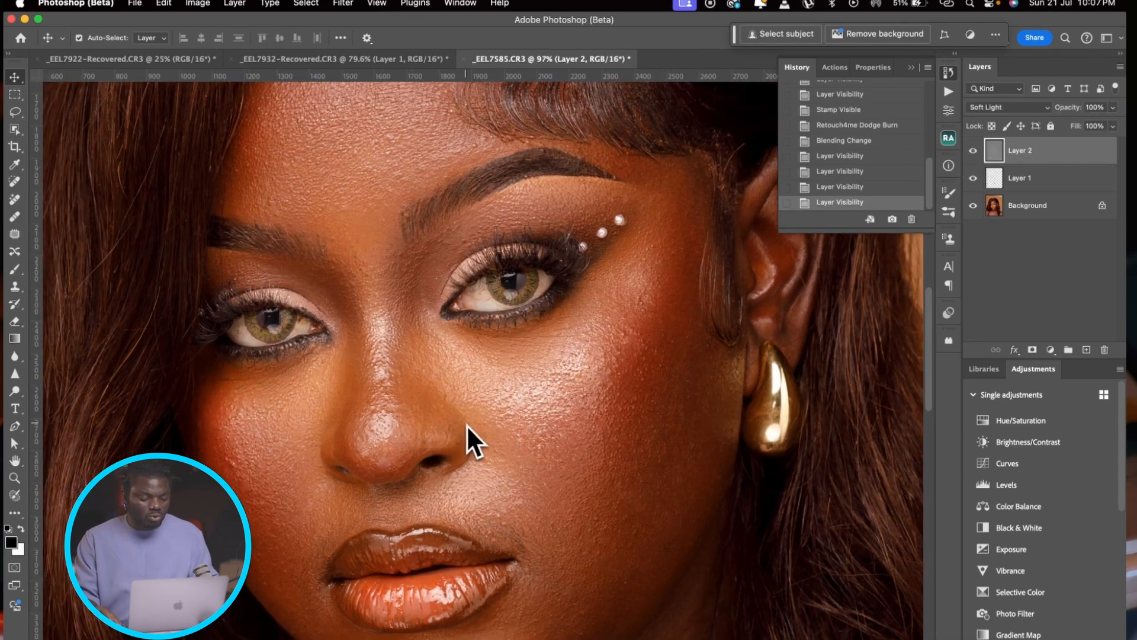
pyautogui.scroll(5, 467, 424)
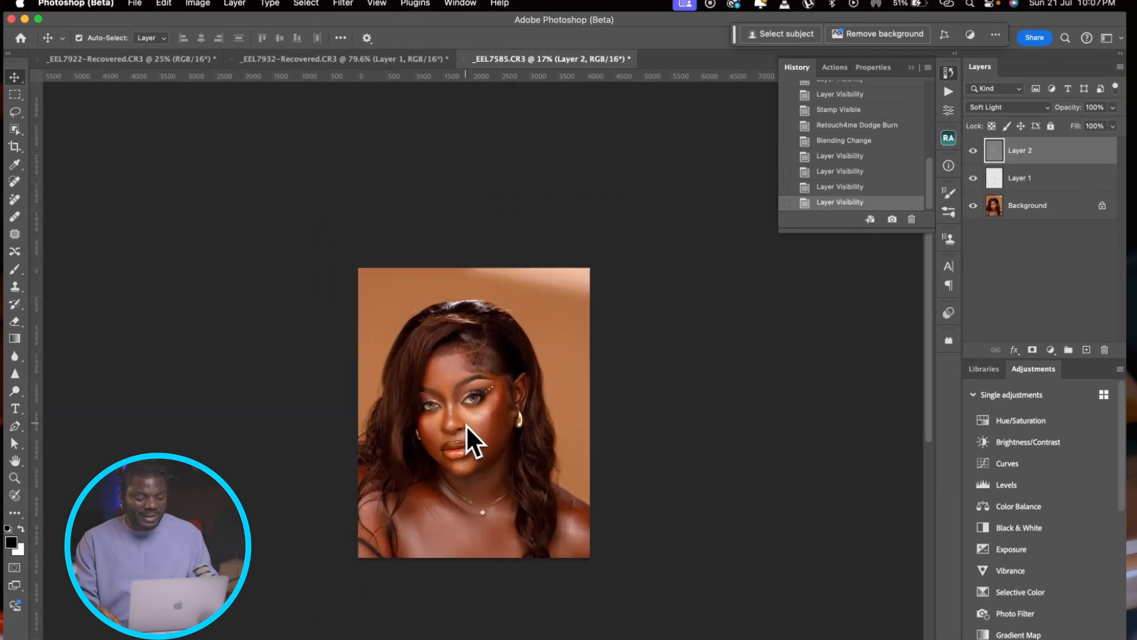
pyautogui.scroll(2, 465, 424)
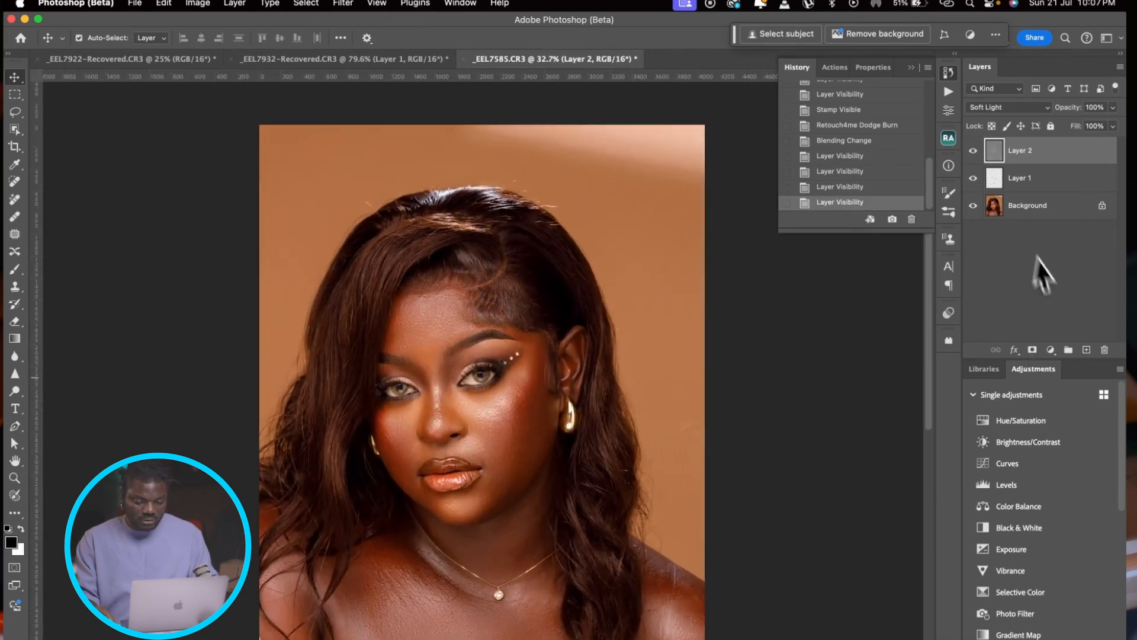
pyautogui.keyDown('alt'); pyautogui.click(973, 205); pyautogui.keyUp('alt')
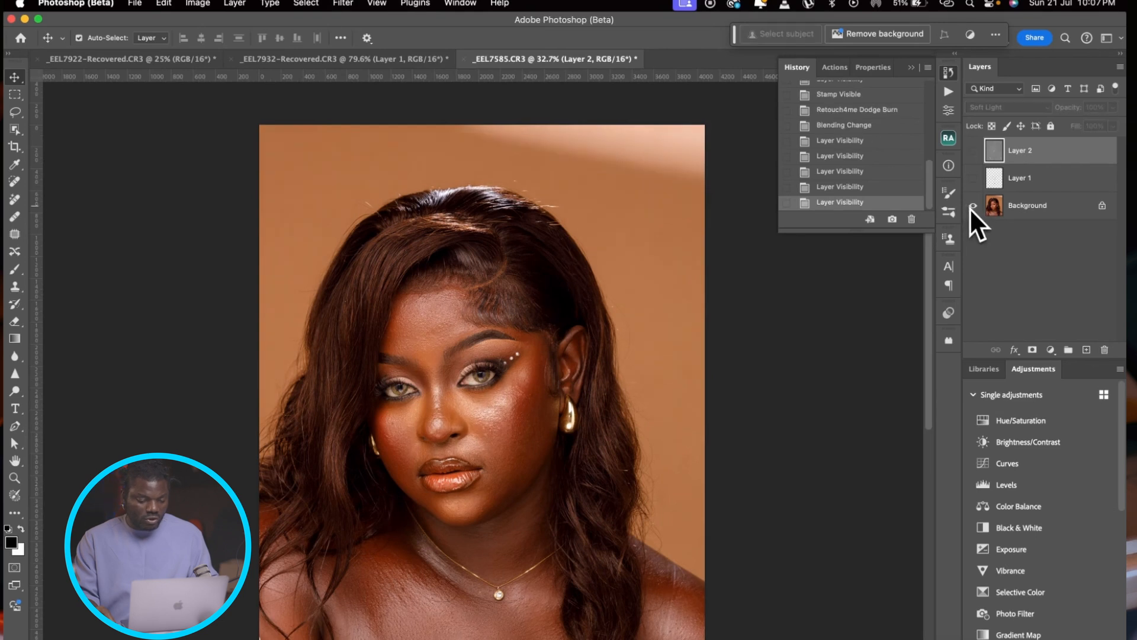
pyautogui.keyDown('alt'); pyautogui.click(971, 206); pyautogui.keyUp('alt')
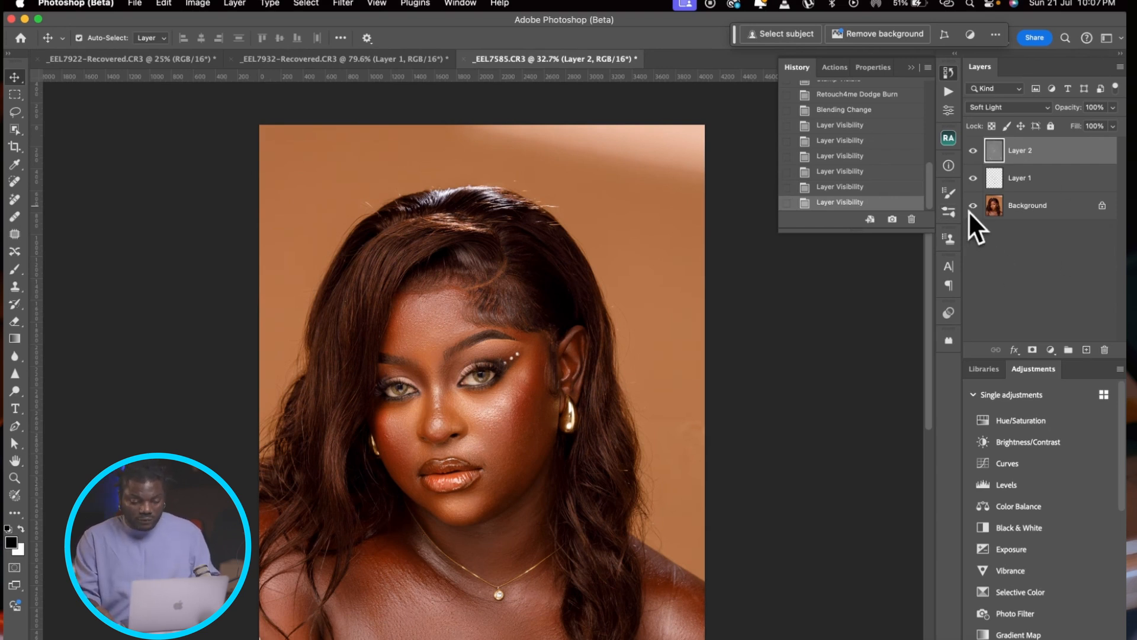
pyautogui.keyDown('alt'); pyautogui.click(969, 211); pyautogui.keyUp('alt')
pyautogui.keyDown('alt'); pyautogui.click(970, 211); pyautogui.keyUp('alt')
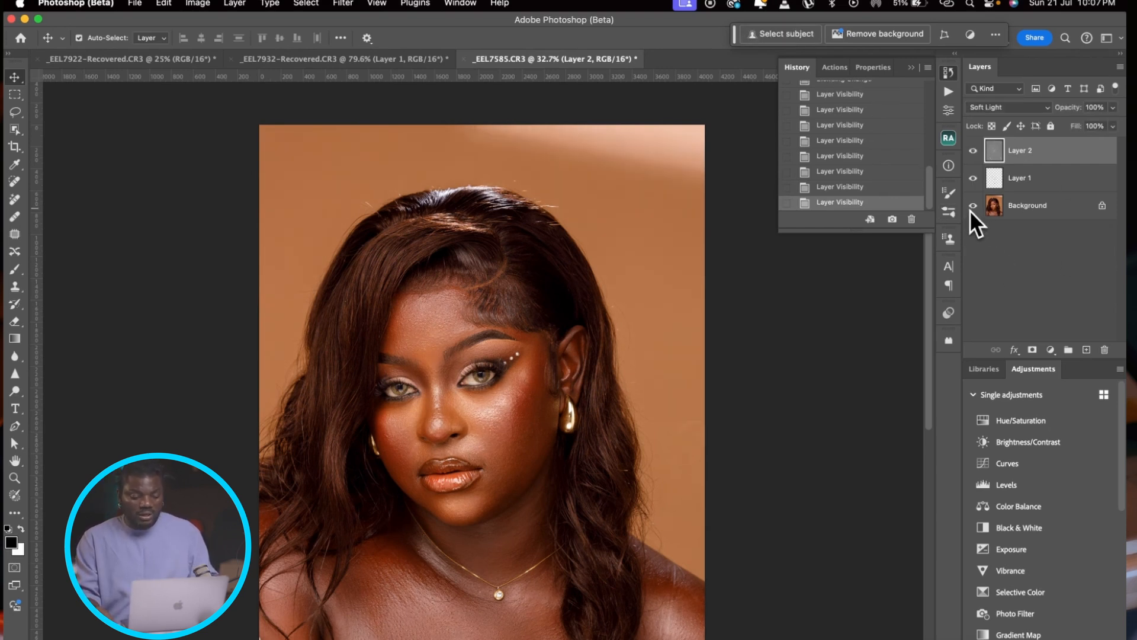
pyautogui.keyDown('alt'); pyautogui.click(969, 211); pyautogui.keyUp('alt')
pyautogui.keyDown('alt'); pyautogui.click(969, 211); pyautogui.keyUp('alt')
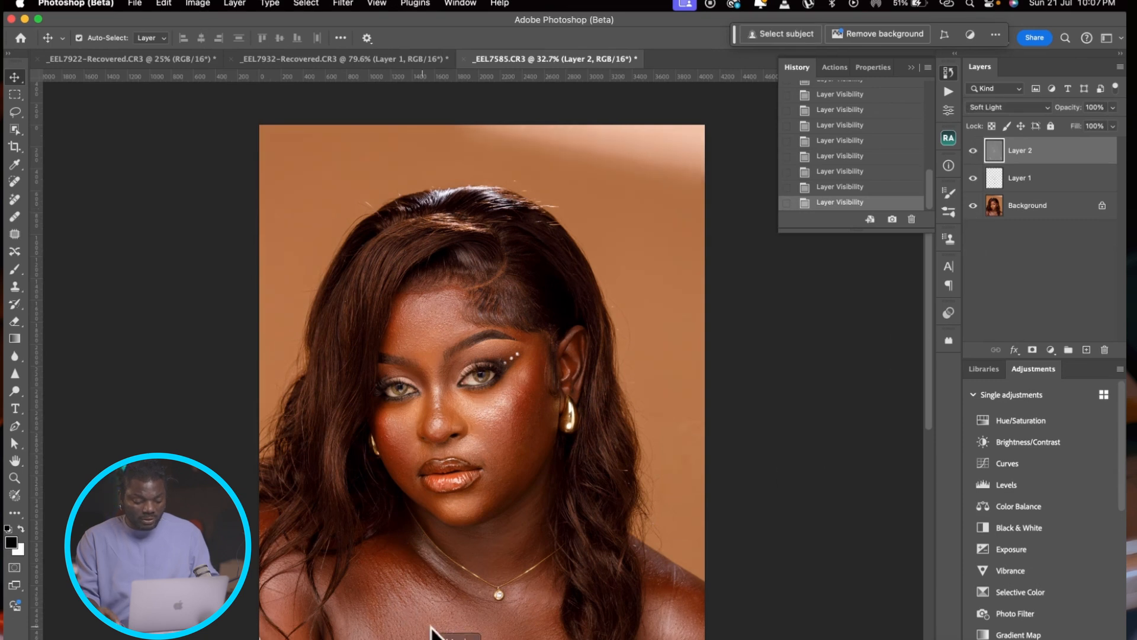
pyautogui.keyDown('alt'); pyautogui.click(972, 210); pyautogui.keyUp('alt')
pyautogui.keyDown('alt'); pyautogui.click(972, 209); pyautogui.keyUp('alt')
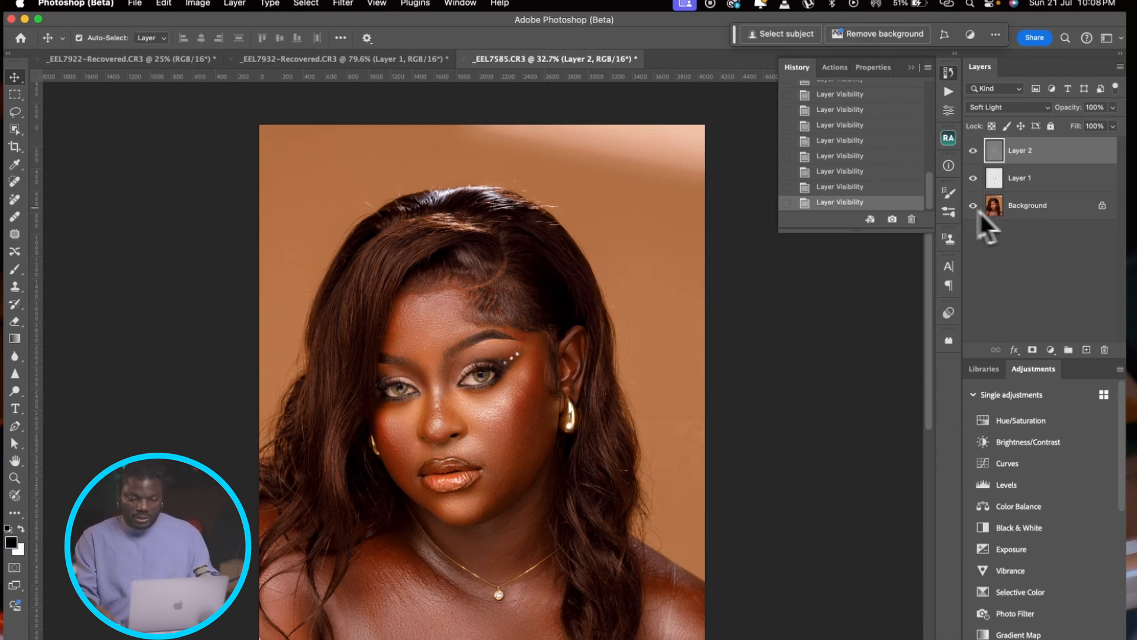
# Step: Group Layer 1 and Layer 2, and compare the portrait with the group hidden and shown
pyautogui.keyDown('shift'); pyautogui.click(1099, 178); pyautogui.keyUp('shift')
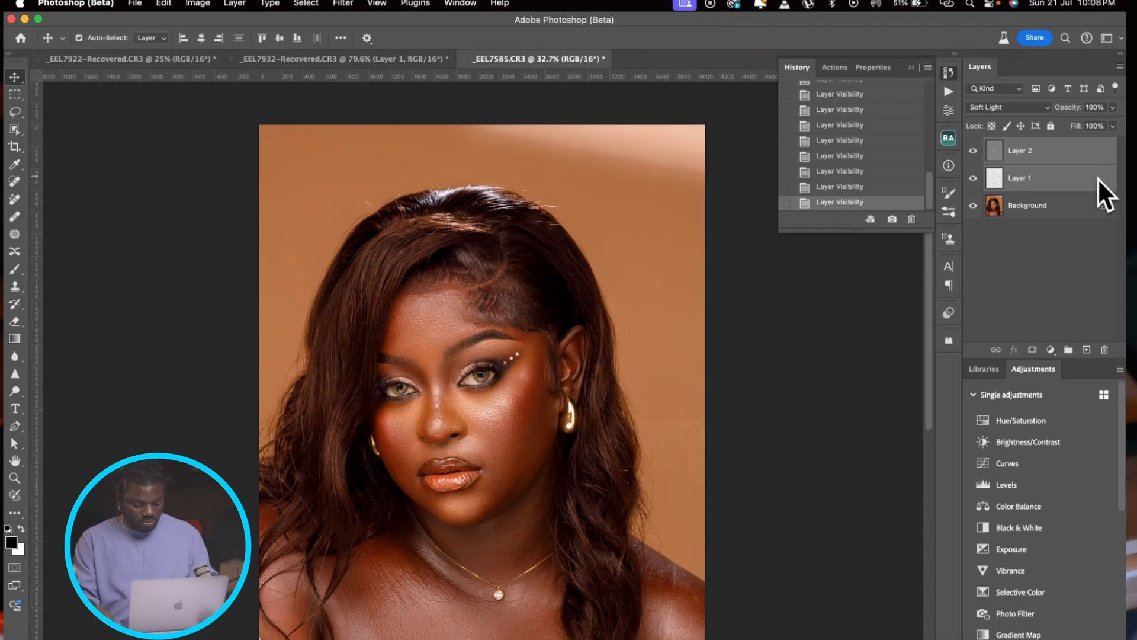
pyautogui.press('super+g')
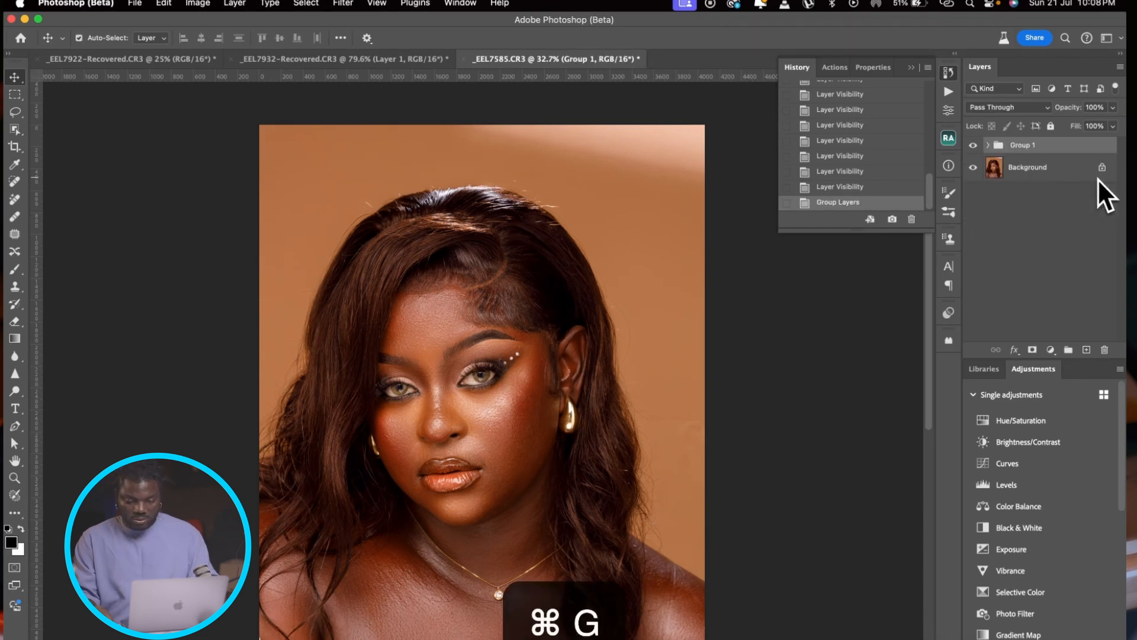
pyautogui.click(974, 147)
pyautogui.click(974, 146)
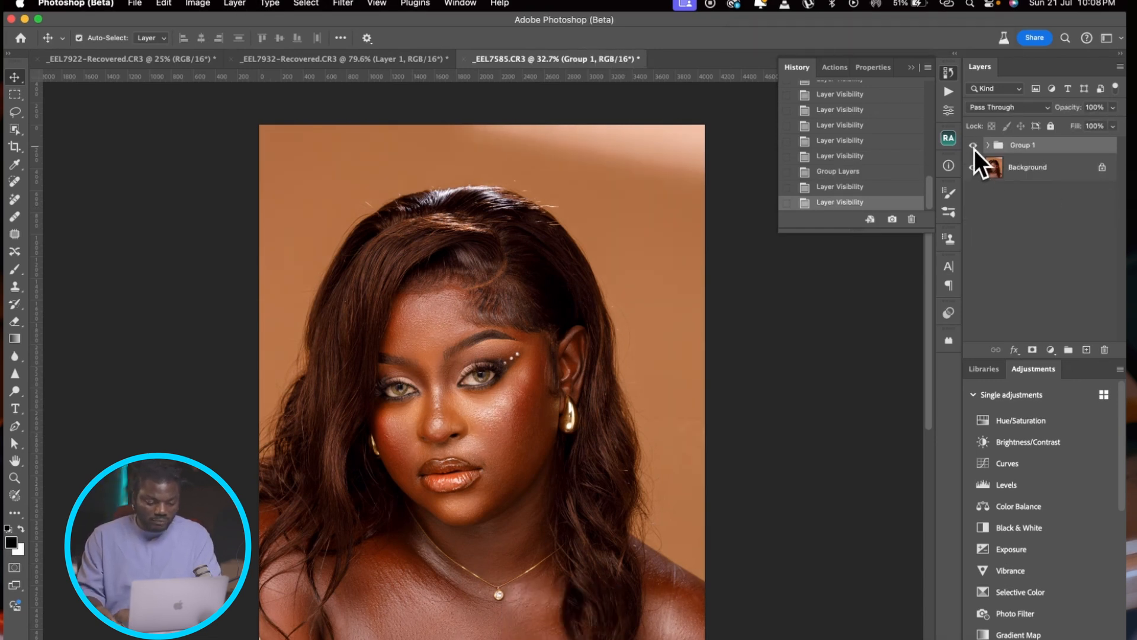
pyautogui.click(974, 146)
pyautogui.click(974, 146)
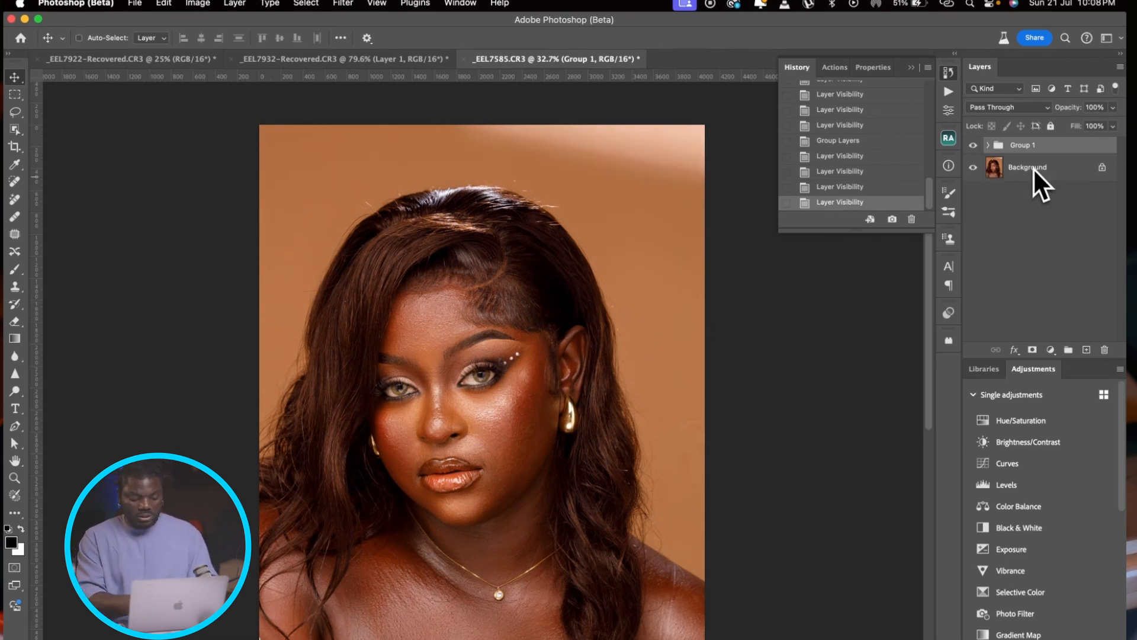
# Step: Stamp all visible layers into a new layer and apply the Retouch4me Eye Brilliance filter to it
pyautogui.press('super+shift+alt+e')
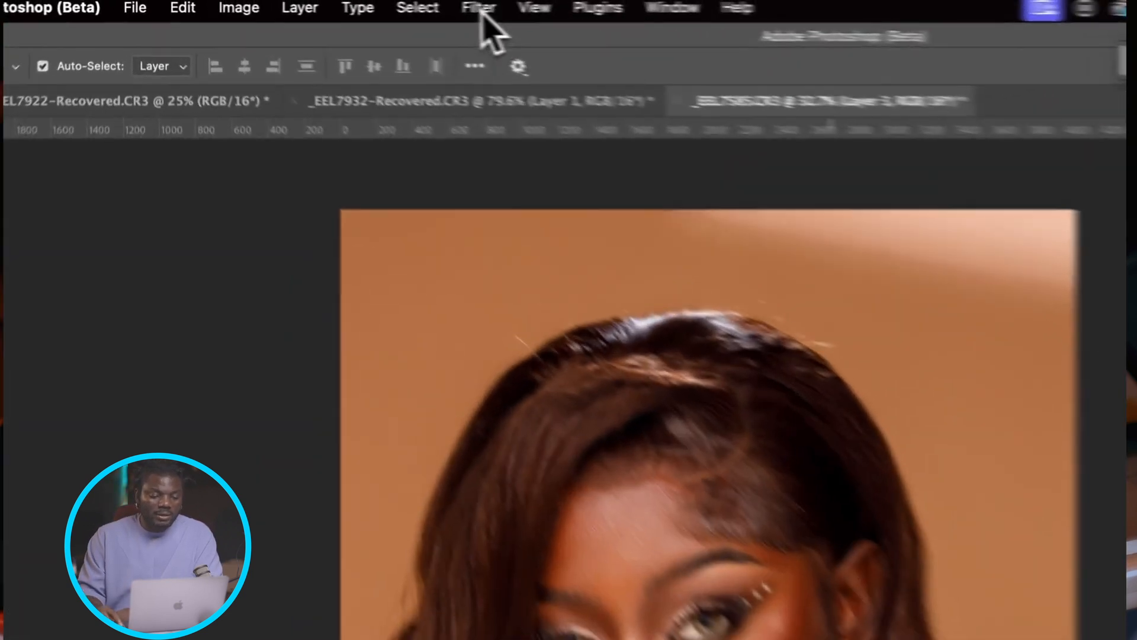
pyautogui.click(344, 5)
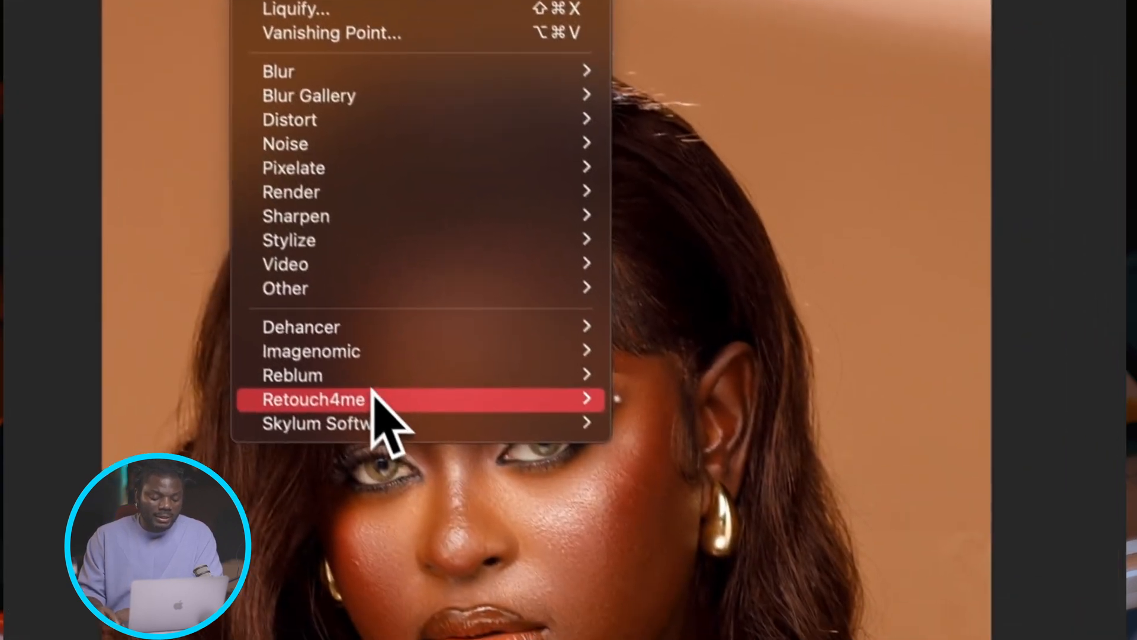
pyautogui.click(822, 440)
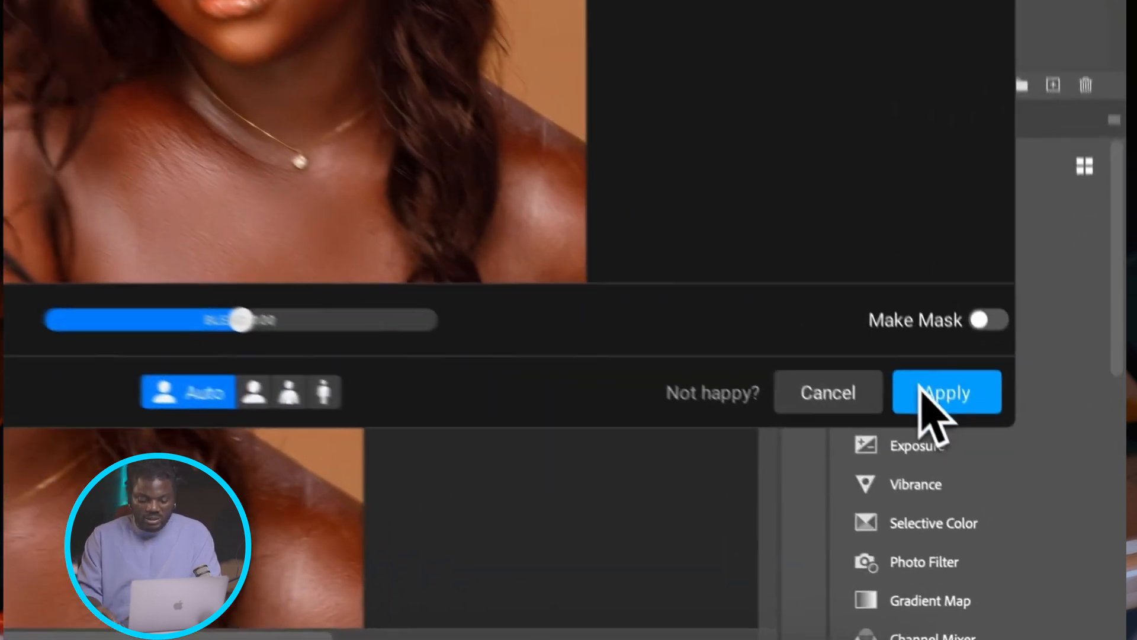
pyautogui.click(1027, 520)
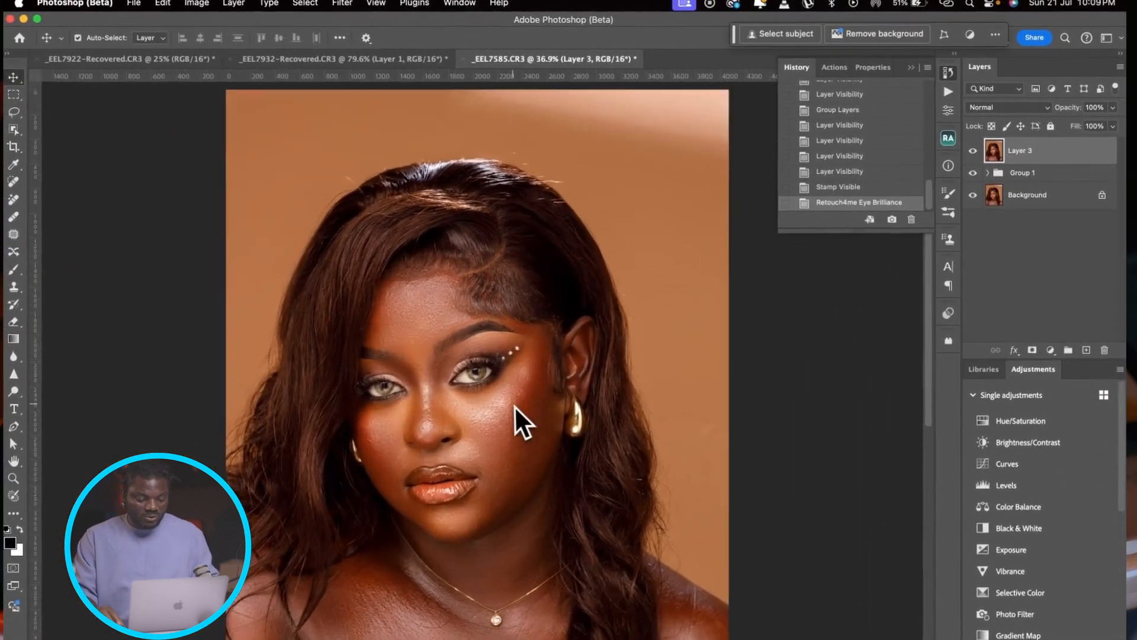
# Step: Examine both eyes up close and compare them before and after Eye Brilliance by toggling the visibility of Layer 3
pyautogui.scroll(8, 514, 405)
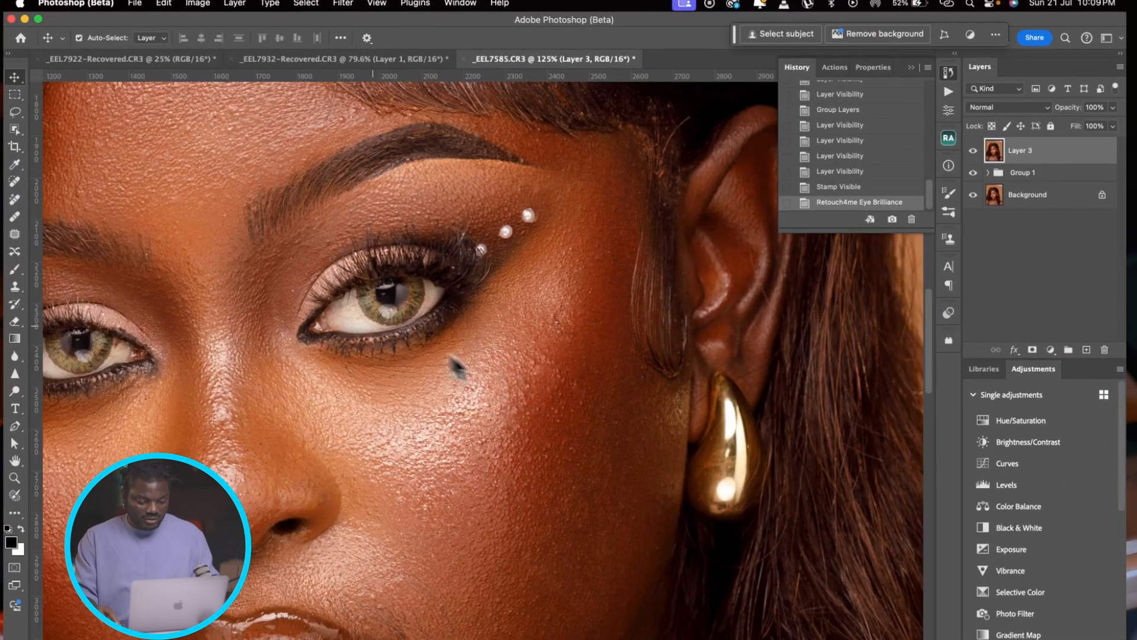
pyautogui.hscroll(-5, 457, 368)
pyautogui.scroll(1, 457, 368)
pyautogui.click(973, 154)
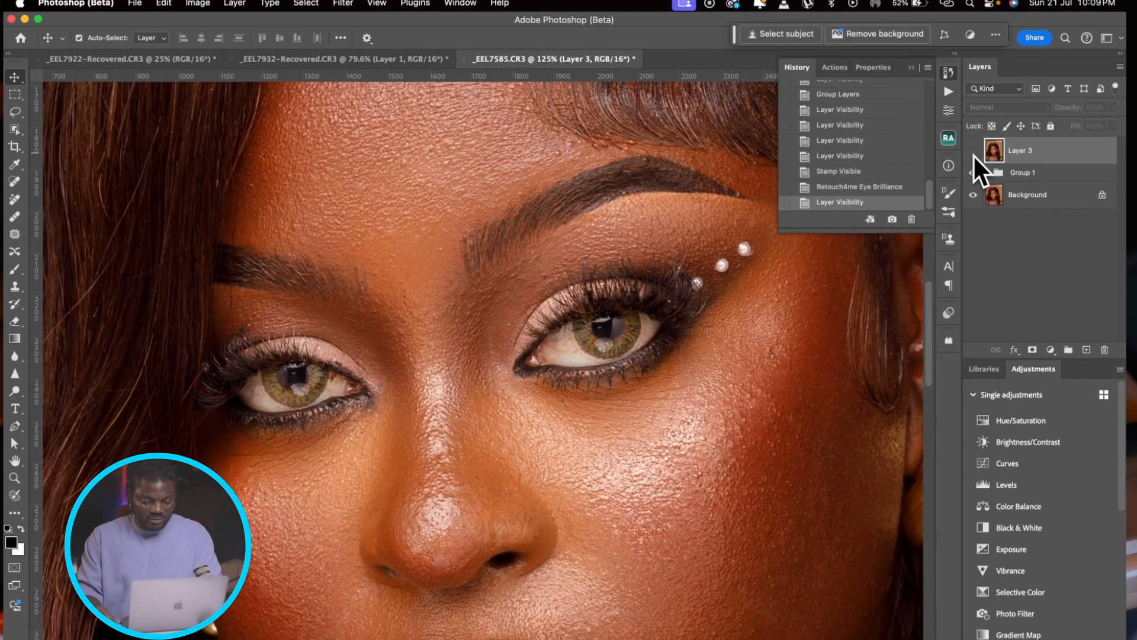
pyautogui.click(973, 155)
pyautogui.click(973, 155)
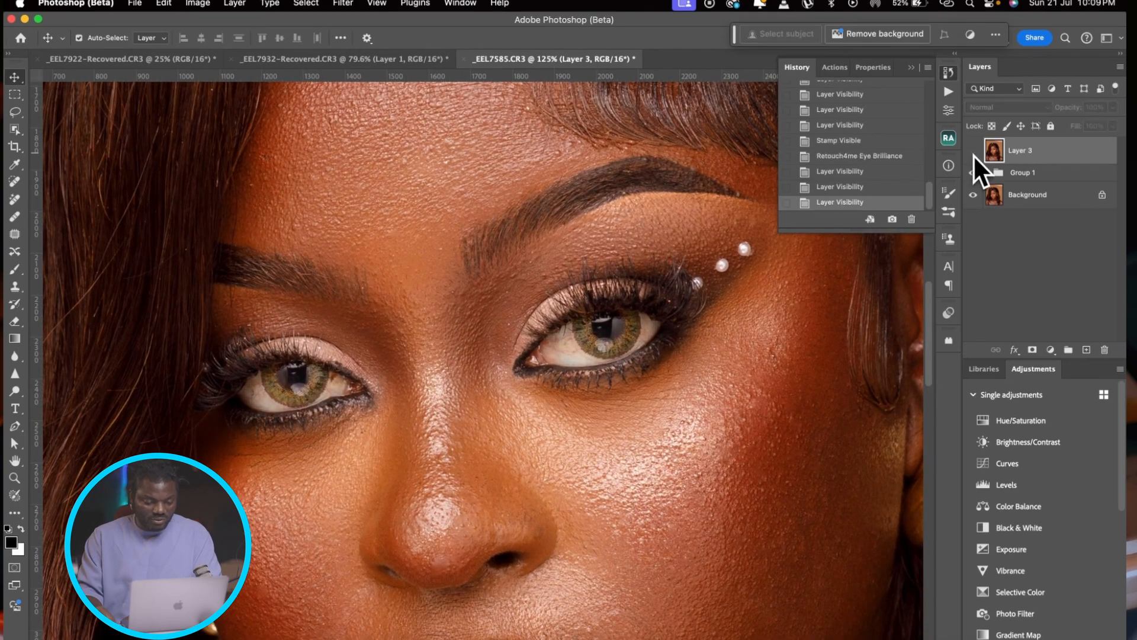
pyautogui.click(973, 155)
pyautogui.click(973, 154)
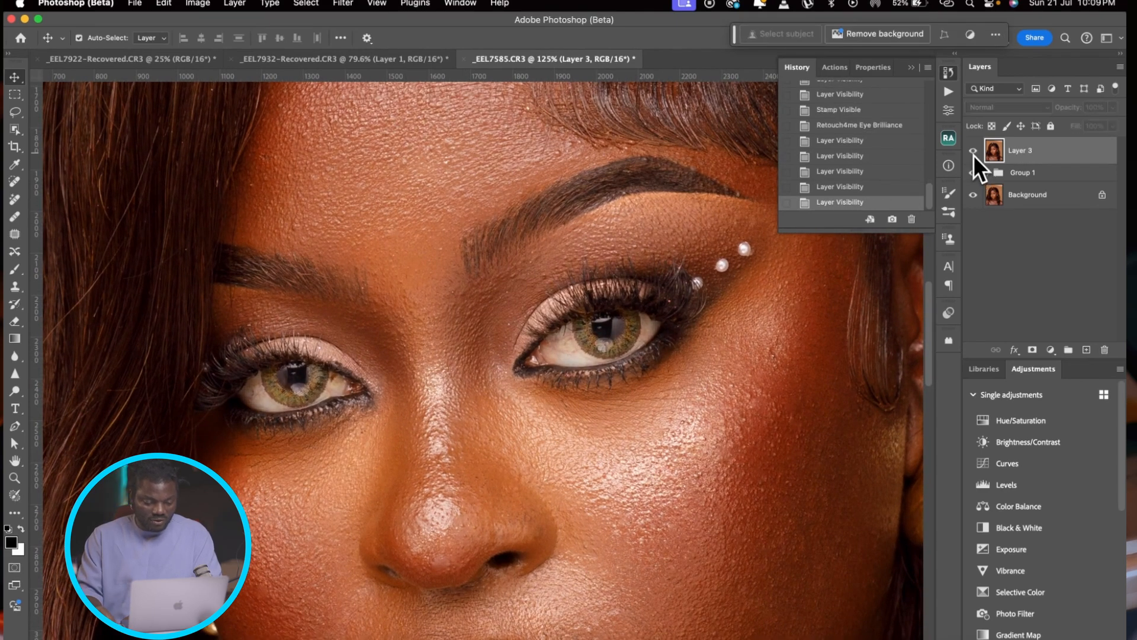
pyautogui.click(972, 152)
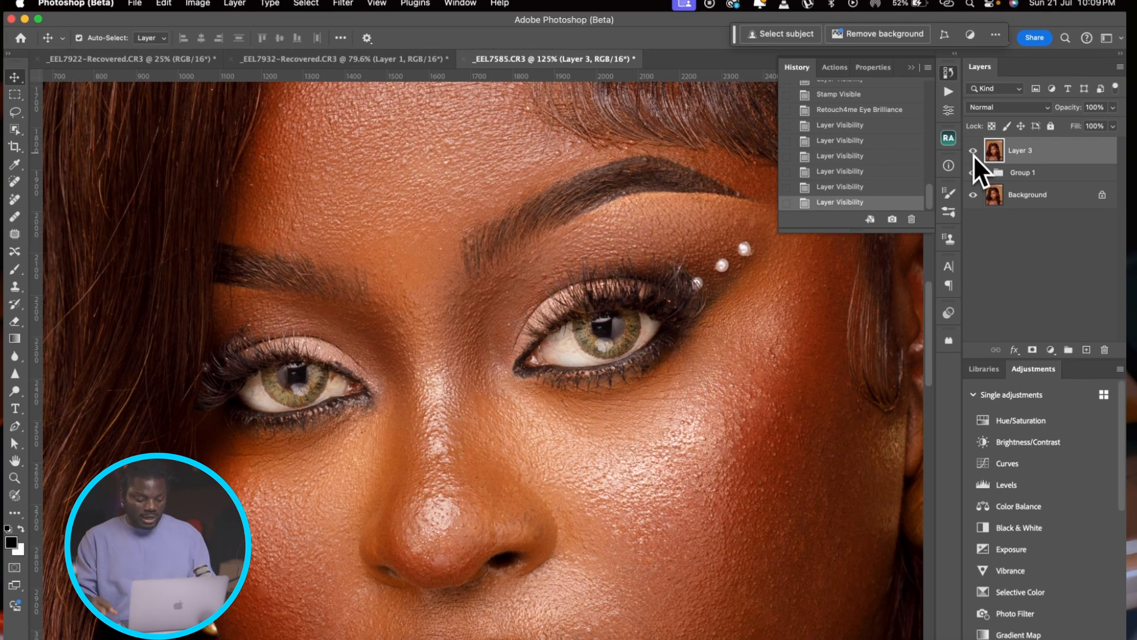
# Step: Delete Layer 3 and Group 1 so that only the Background layer remains
pyautogui.scroll(-10, 407, 273)
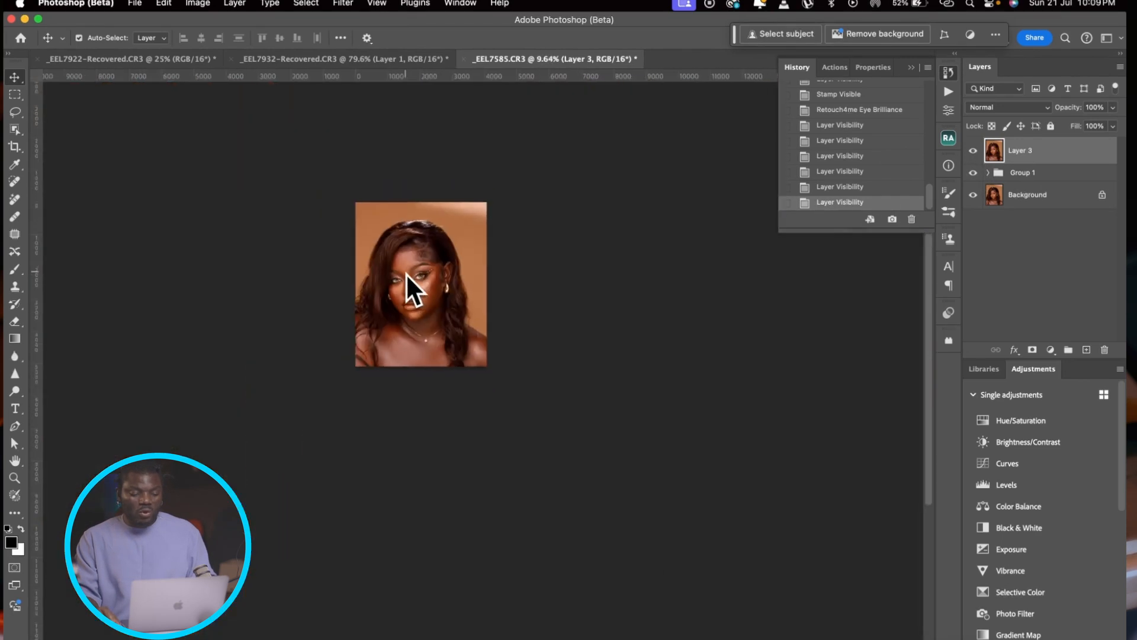
pyautogui.scroll(10, 406, 272)
pyautogui.scroll(-5, 407, 273)
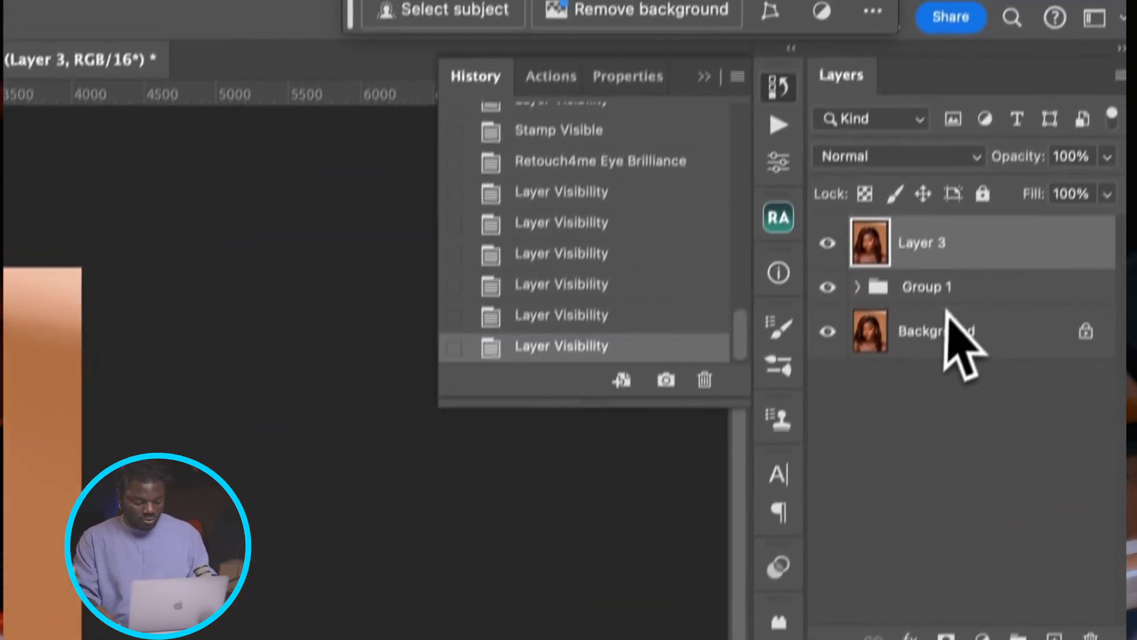
pyautogui.keyDown('shift'); pyautogui.click(984, 338); pyautogui.keyUp('shift')
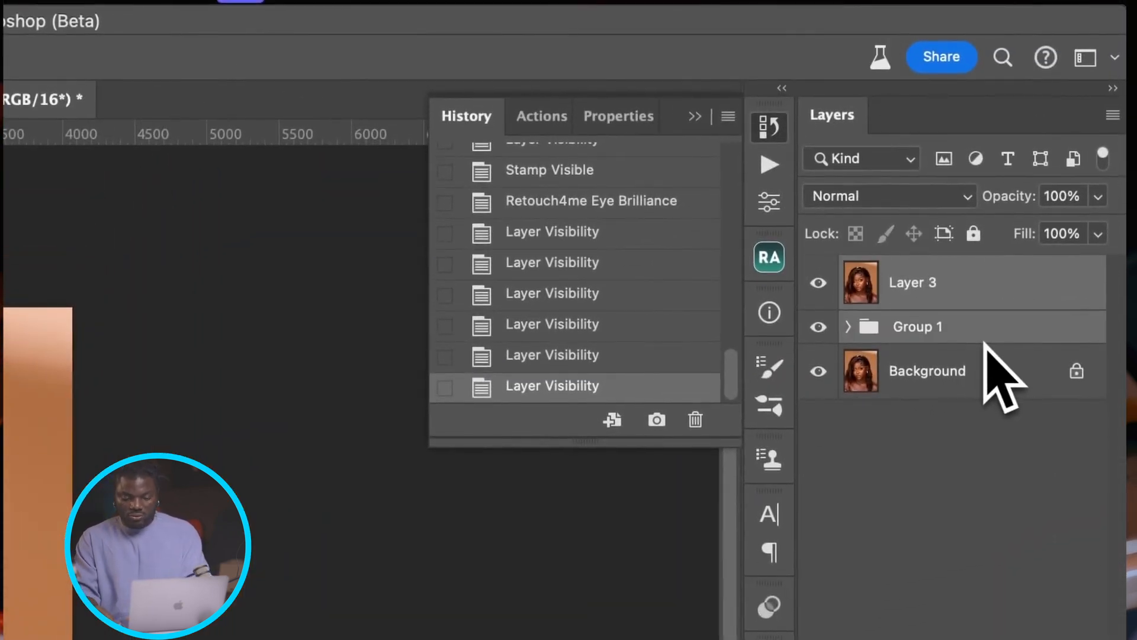
pyautogui.press('BackSpace')
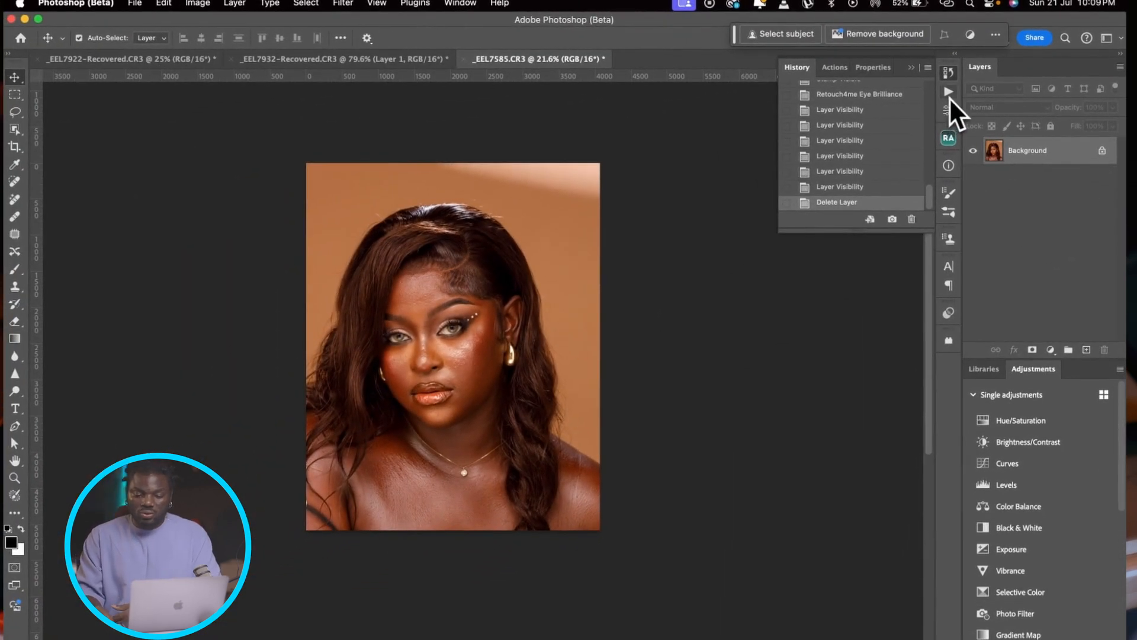
# Step: Create a new action named "retouch for me" in the GEETEE SHOT IT set and start recording it
pyautogui.click(461, 4)
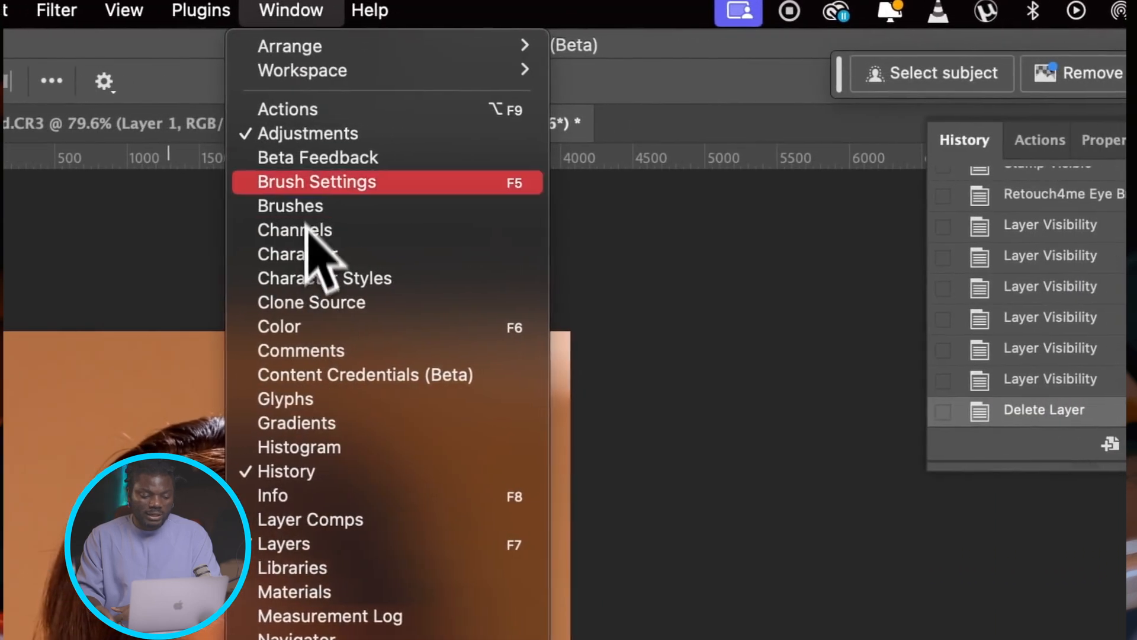
pyautogui.click(305, 115)
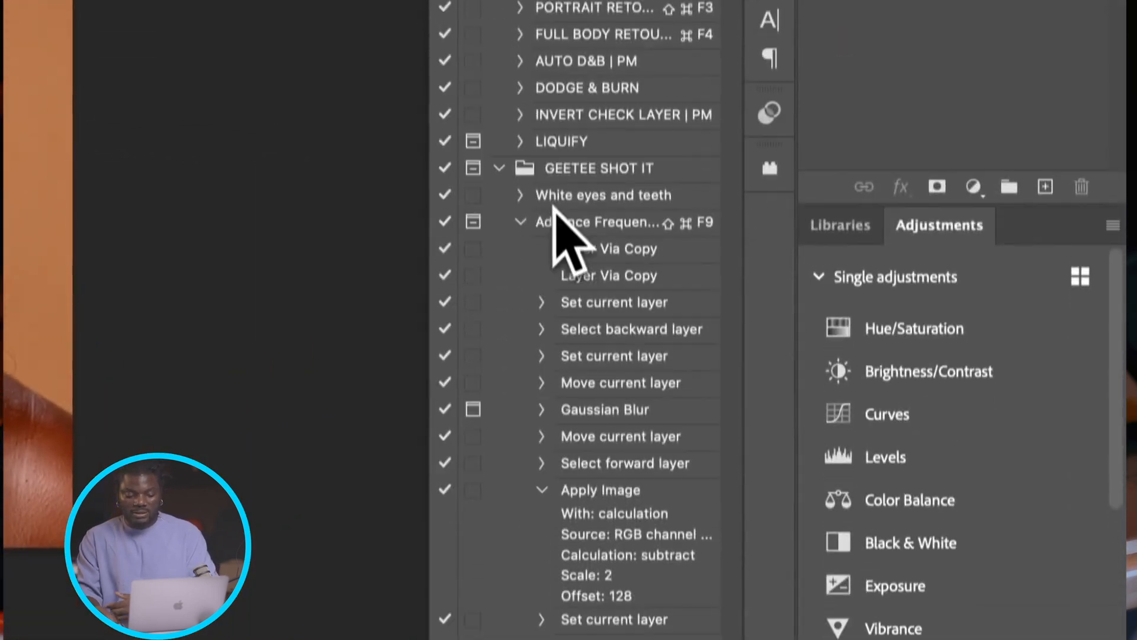
pyautogui.click(564, 152)
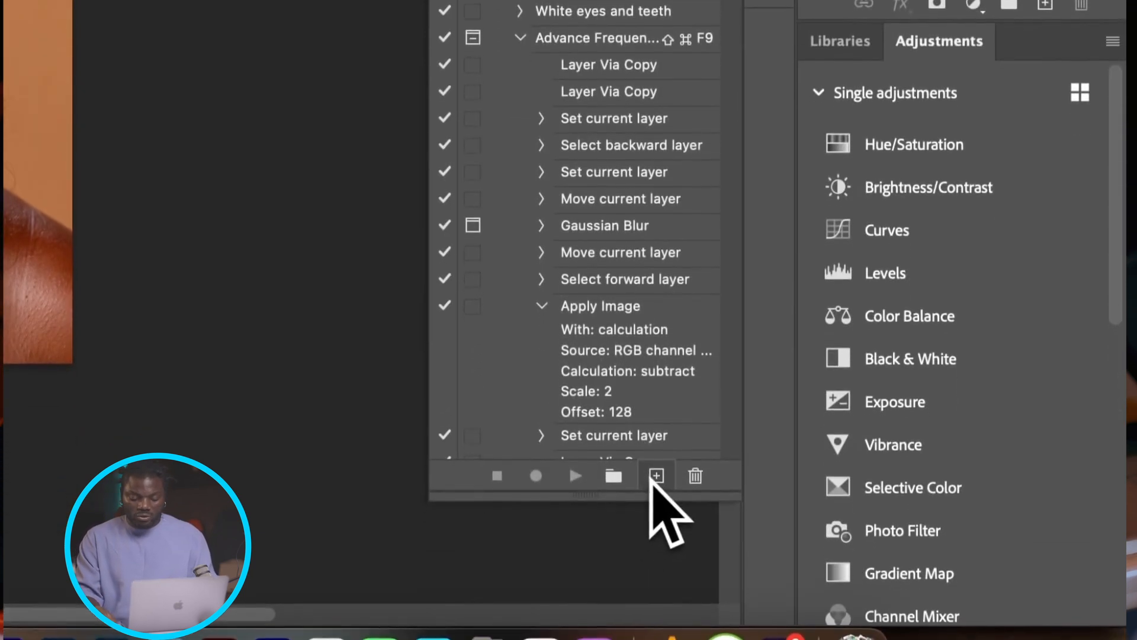
pyautogui.click(656, 474)
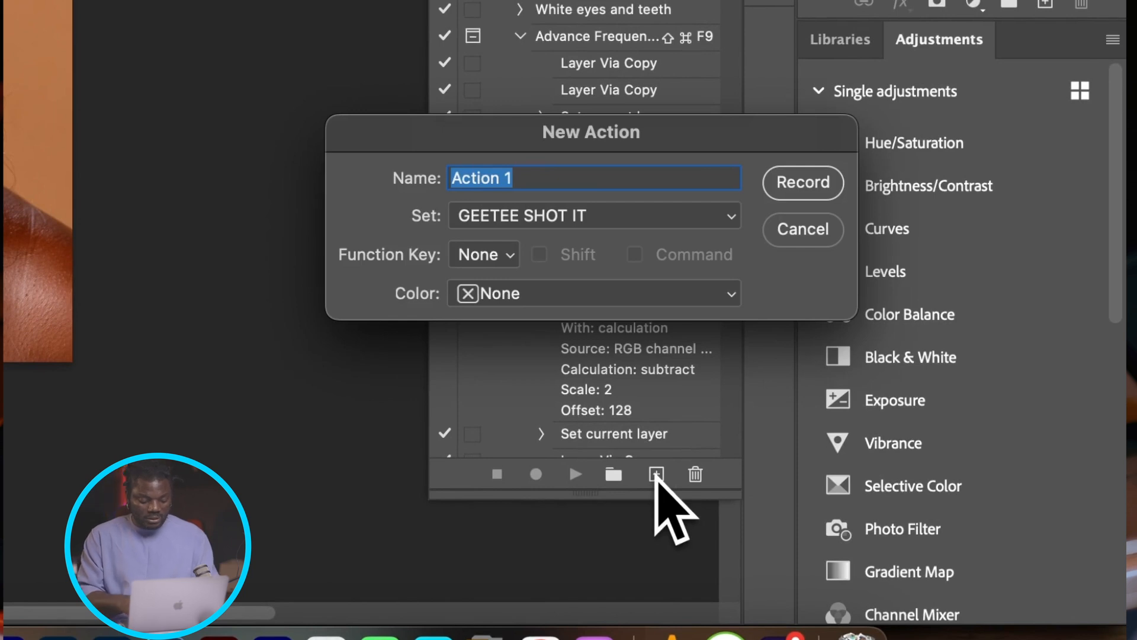
pyautogui.write('retouch')
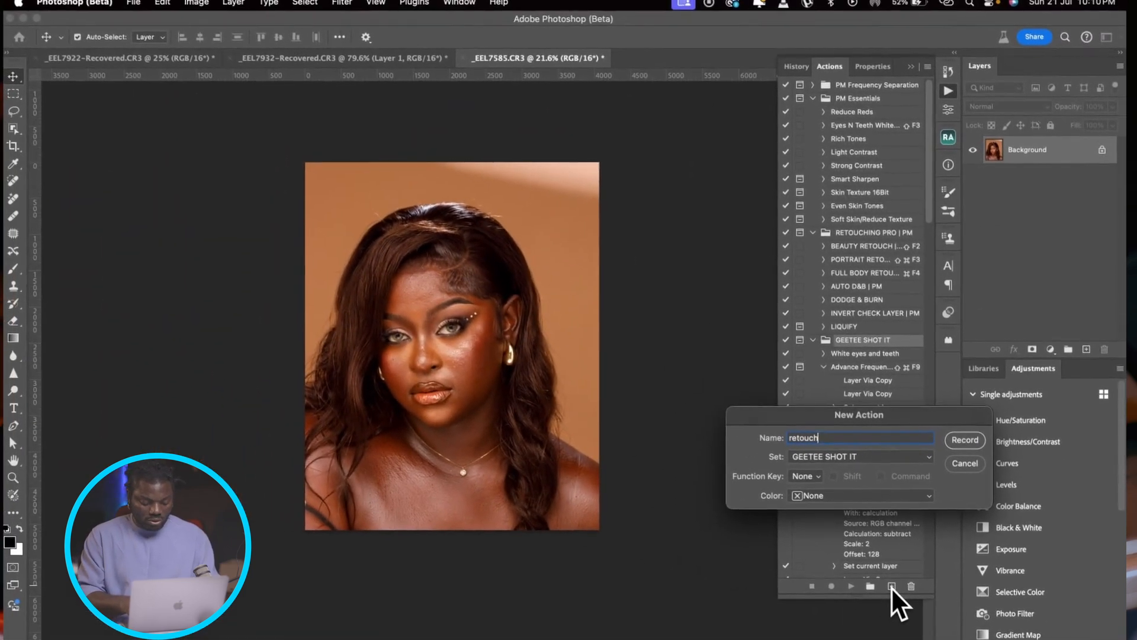
pyautogui.write(' for me')
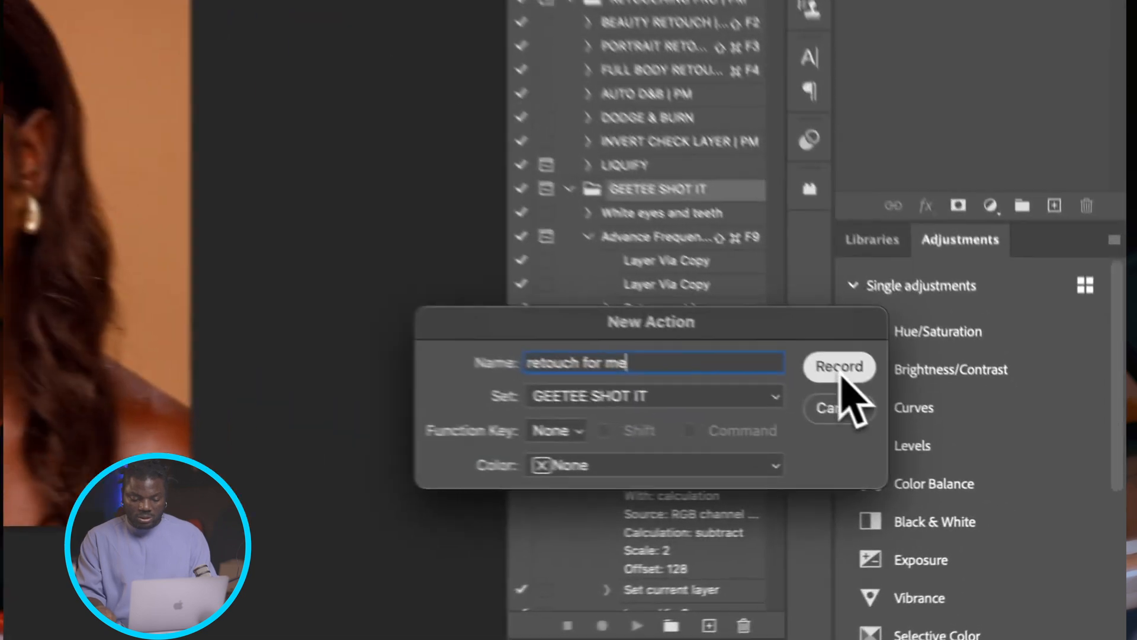
pyautogui.click(965, 440)
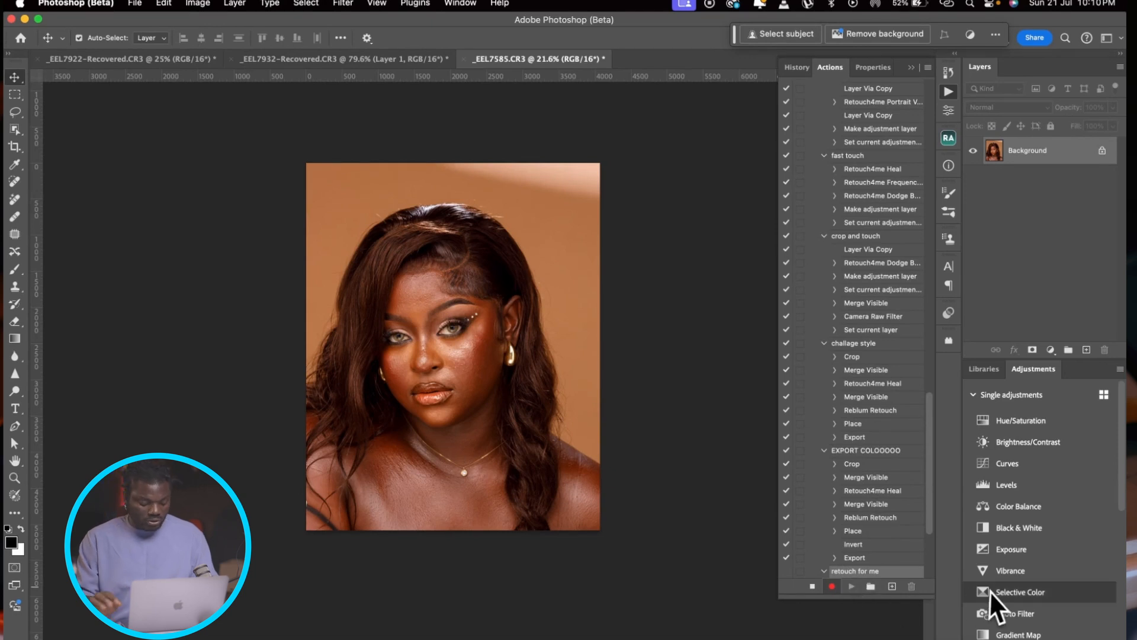
# Step: Duplicate the Background layer and apply Retouch4me Heal to the copy with Sensitivity 100 and Make Mask enabled
pyautogui.press('super+j')
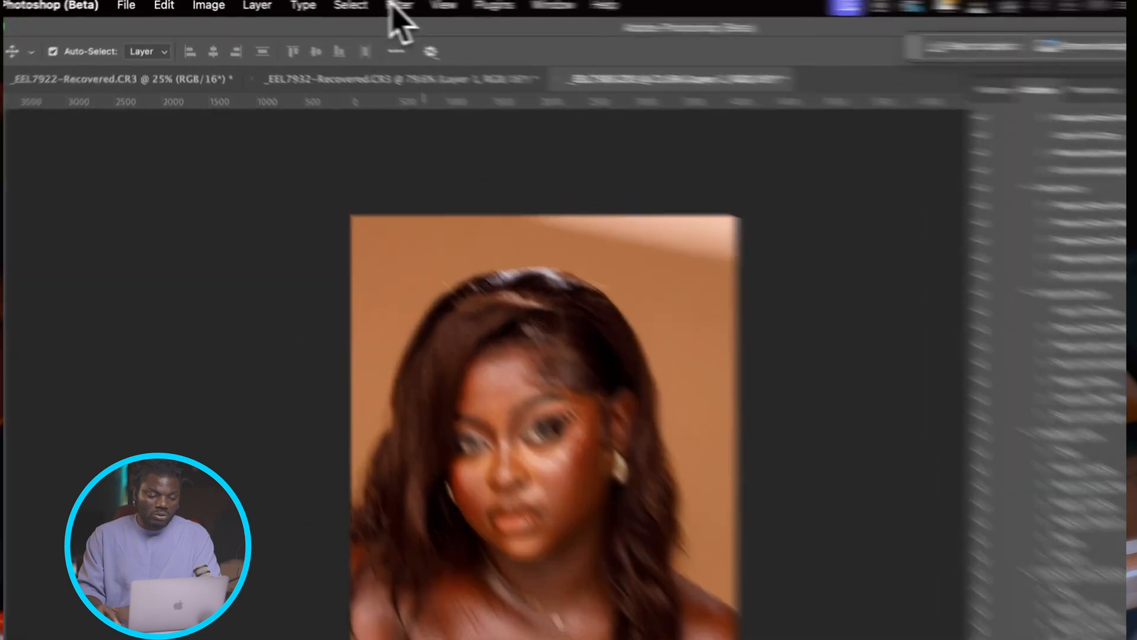
pyautogui.click(397, 6)
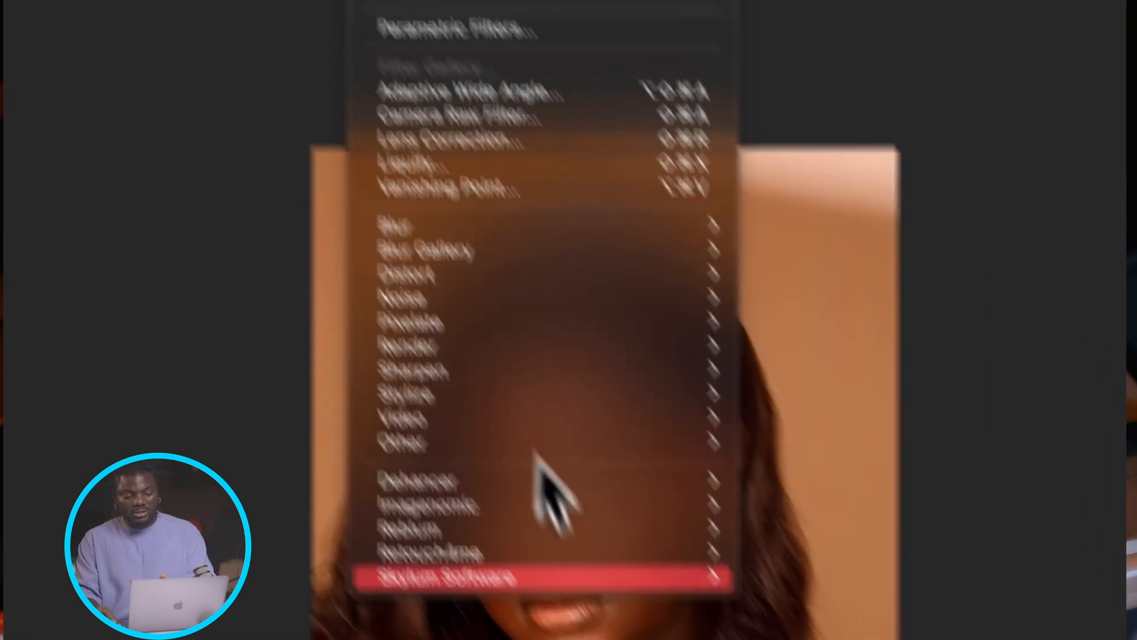
pyautogui.moveTo(496, 412)
pyautogui.click(765, 544)
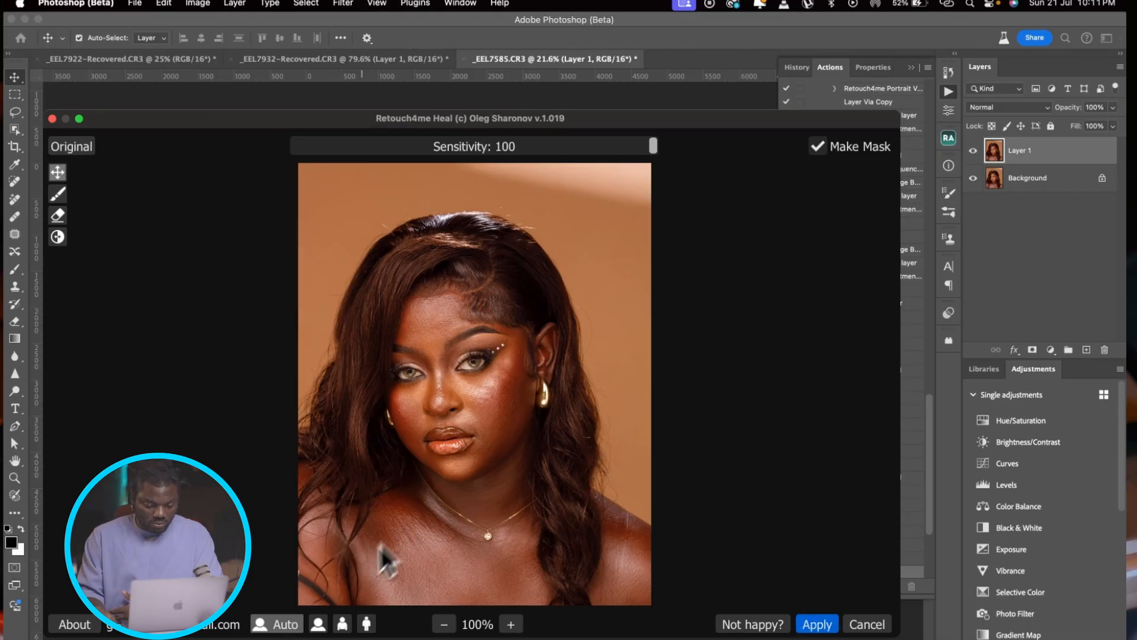
pyautogui.click(817, 624)
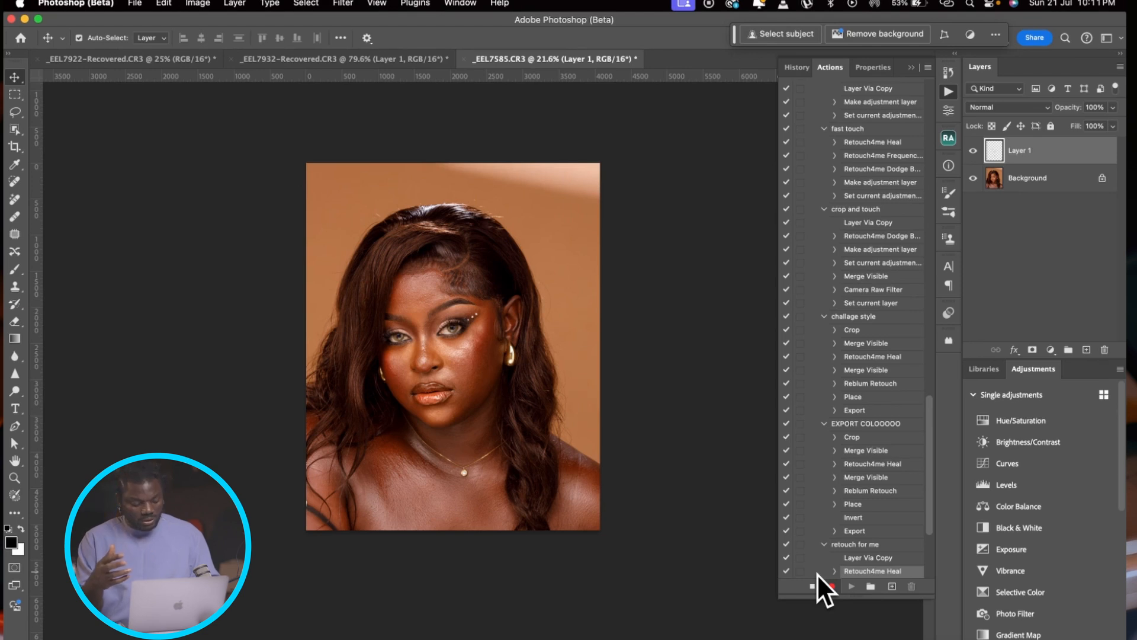
# Step: Stamp all visible layers into a new layer and apply Retouch4me Dodge Burn to it with Soft Light Layer disabled
pyautogui.press('super+shift+alt+e')
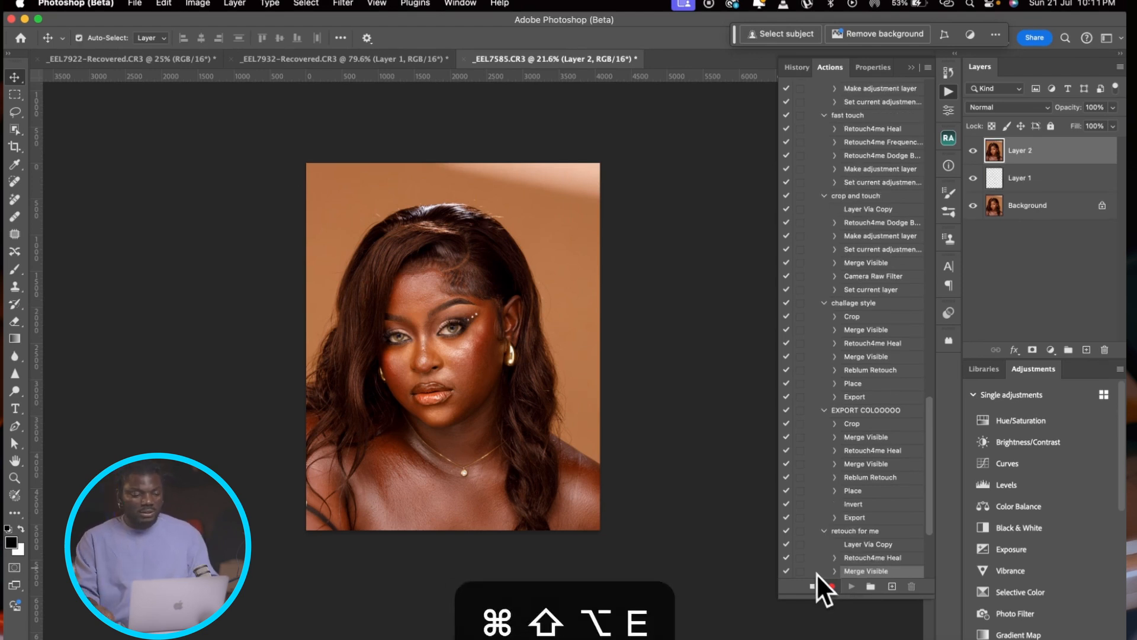
pyautogui.click(343, 3)
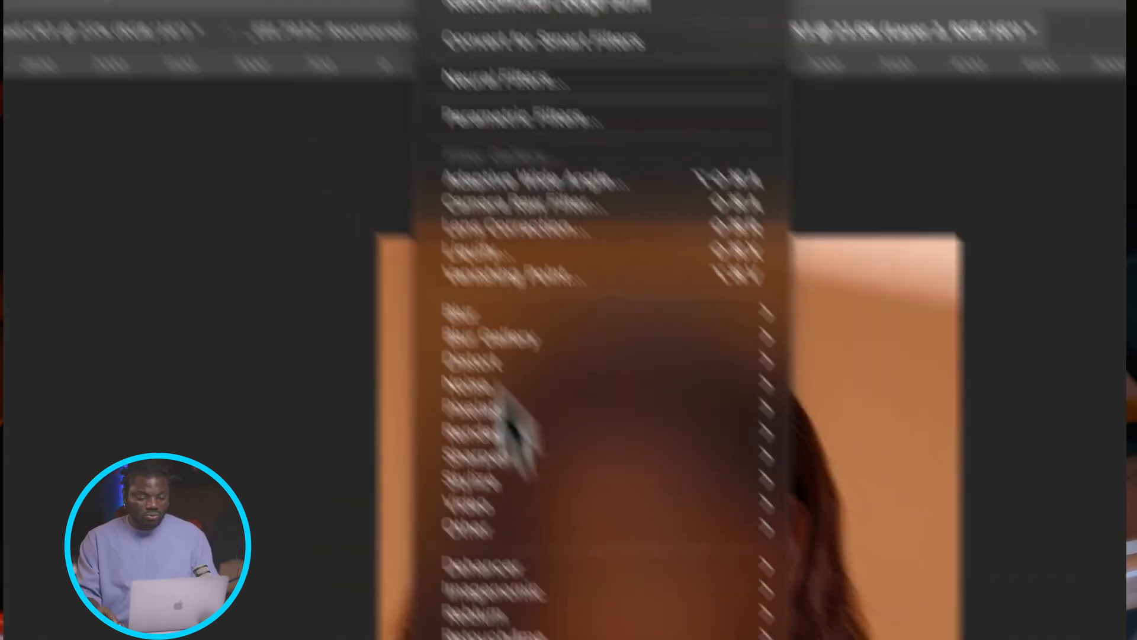
pyautogui.moveTo(404, 368)
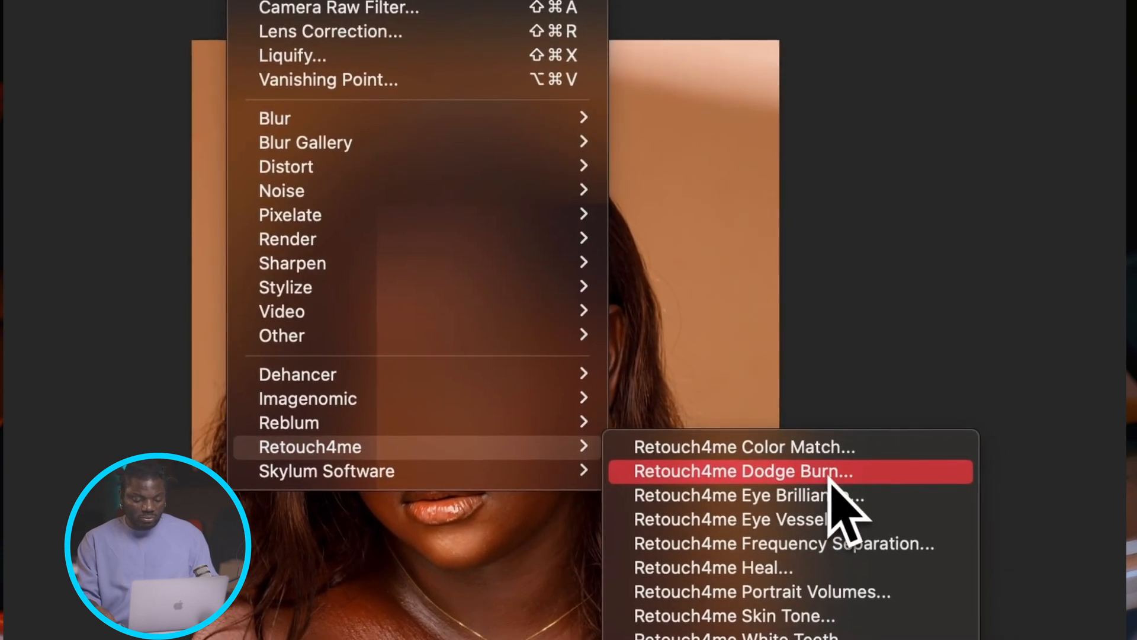
pyautogui.click(831, 478)
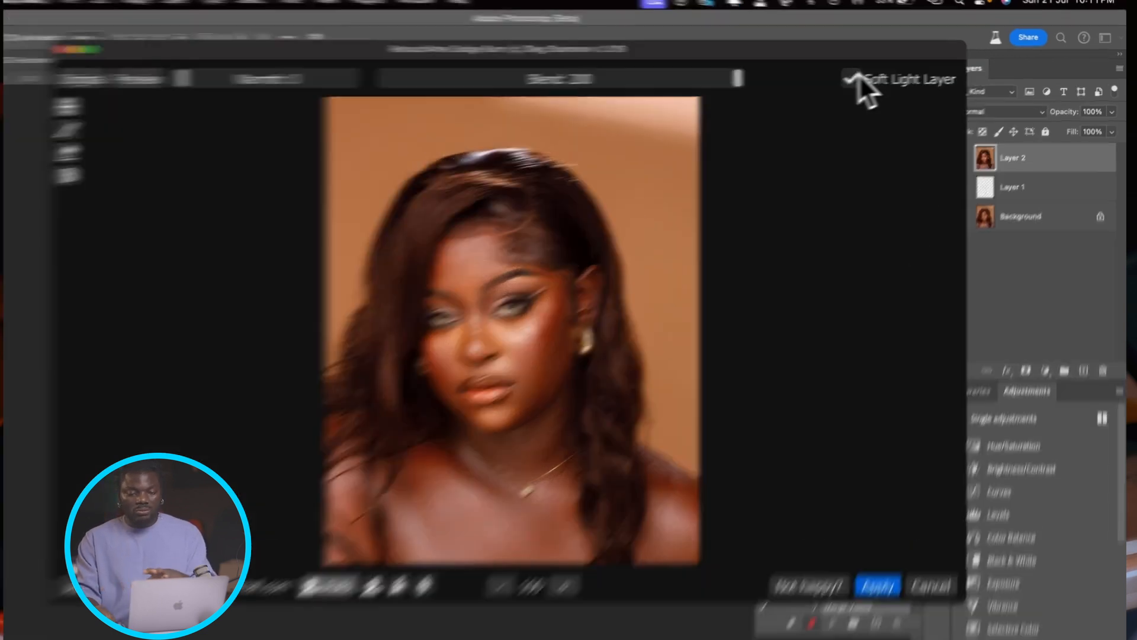
pyautogui.click(870, 76)
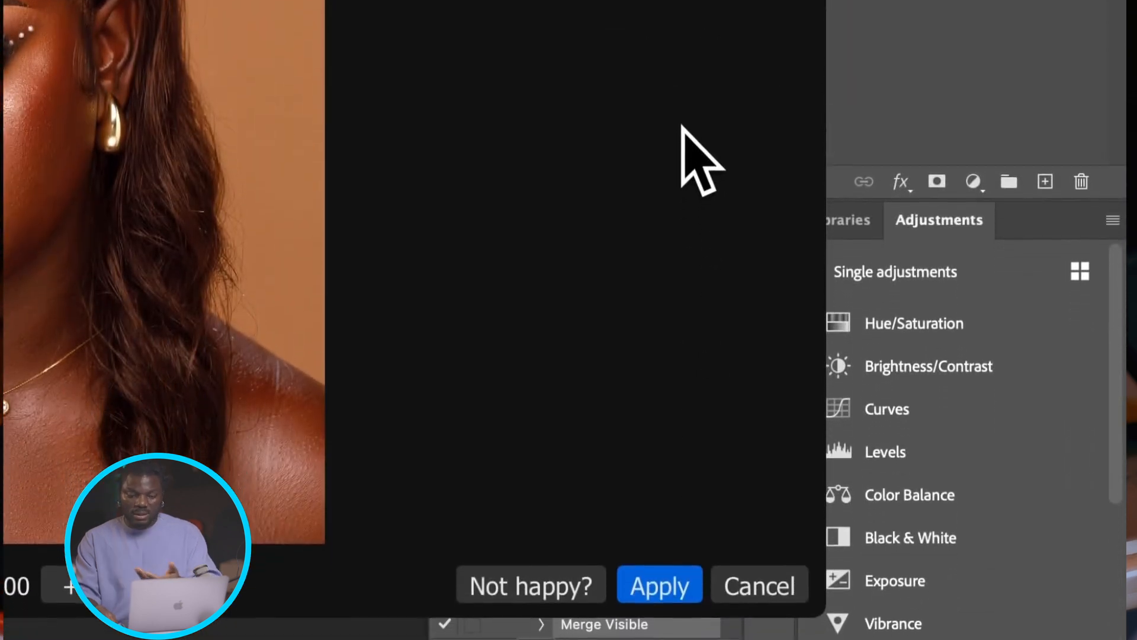
pyautogui.click(668, 579)
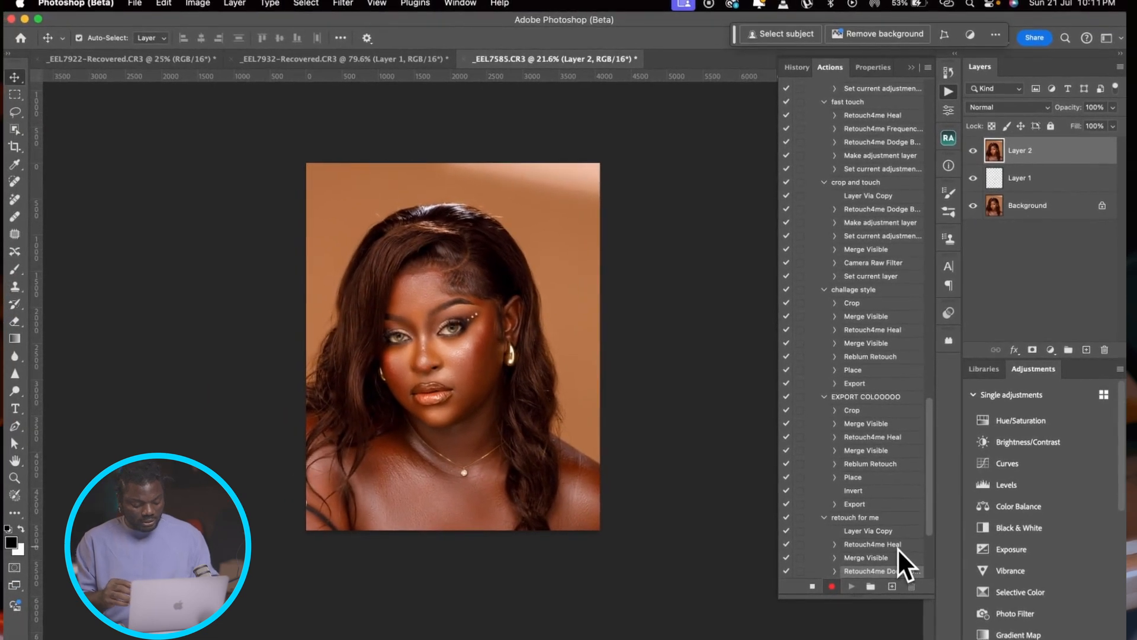
# Step: Apply Retouch4me Eye Brilliance at Blend 100 to a new stamp of all visible layers, and stop recording the action
pyautogui.press('super+shift+alt+e')
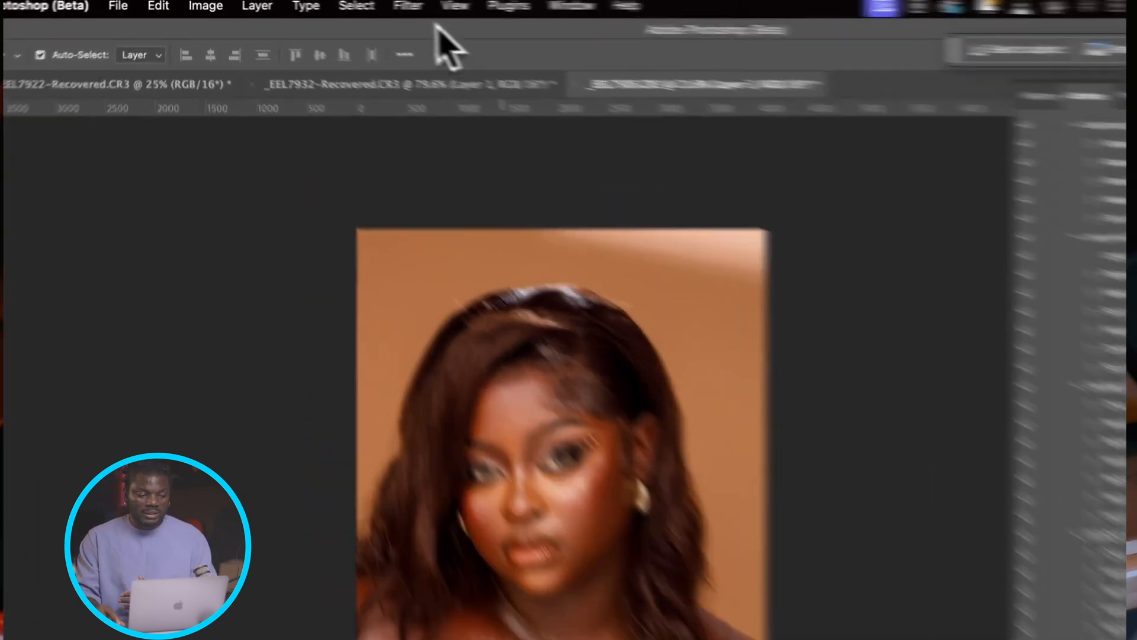
pyautogui.click(455, 6)
pyautogui.click(408, 6)
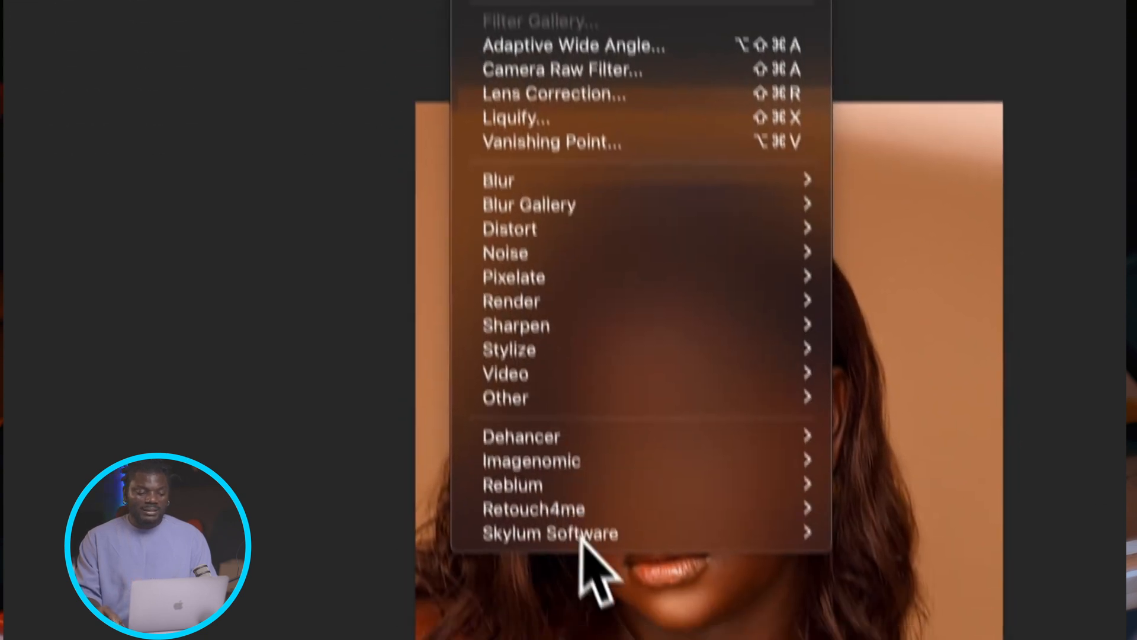
pyautogui.moveTo(568, 509)
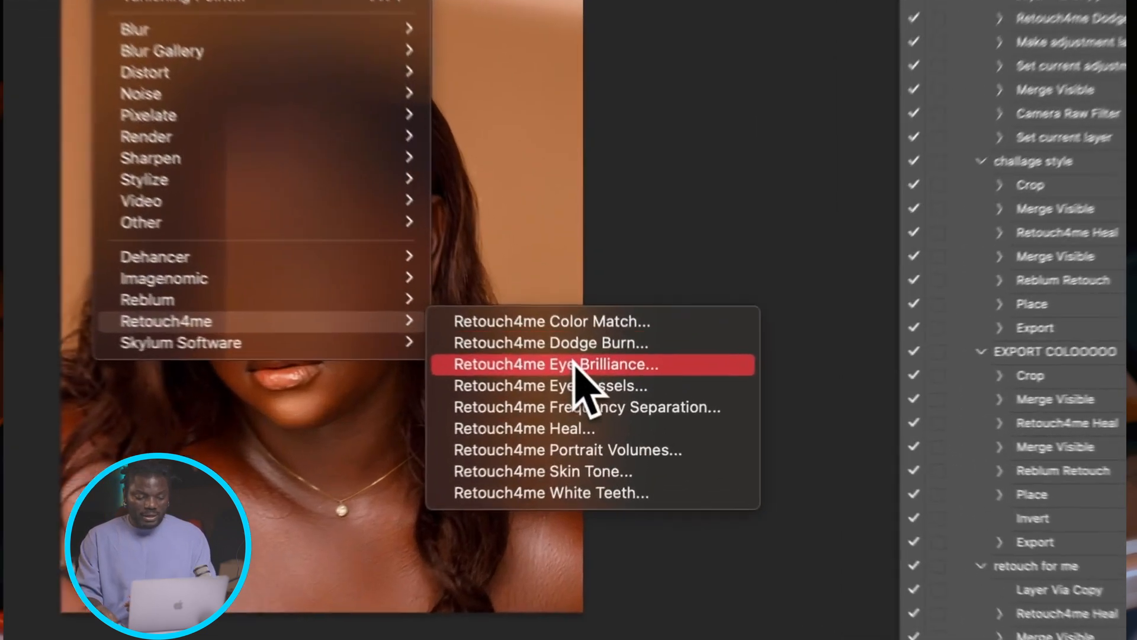
pyautogui.click(598, 391)
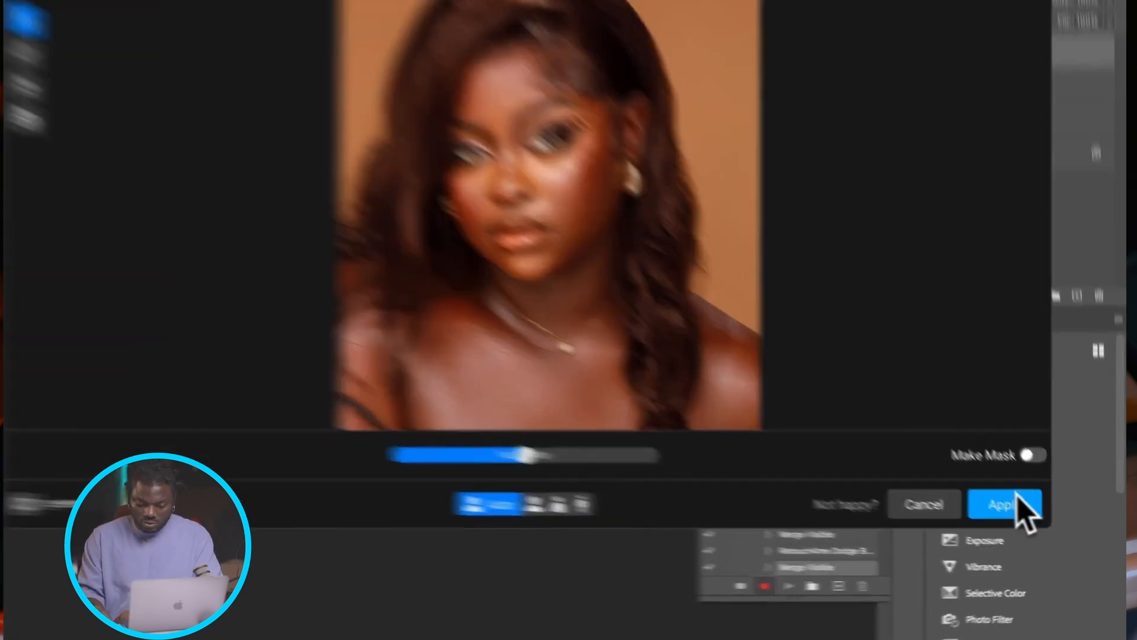
pyautogui.click(1014, 502)
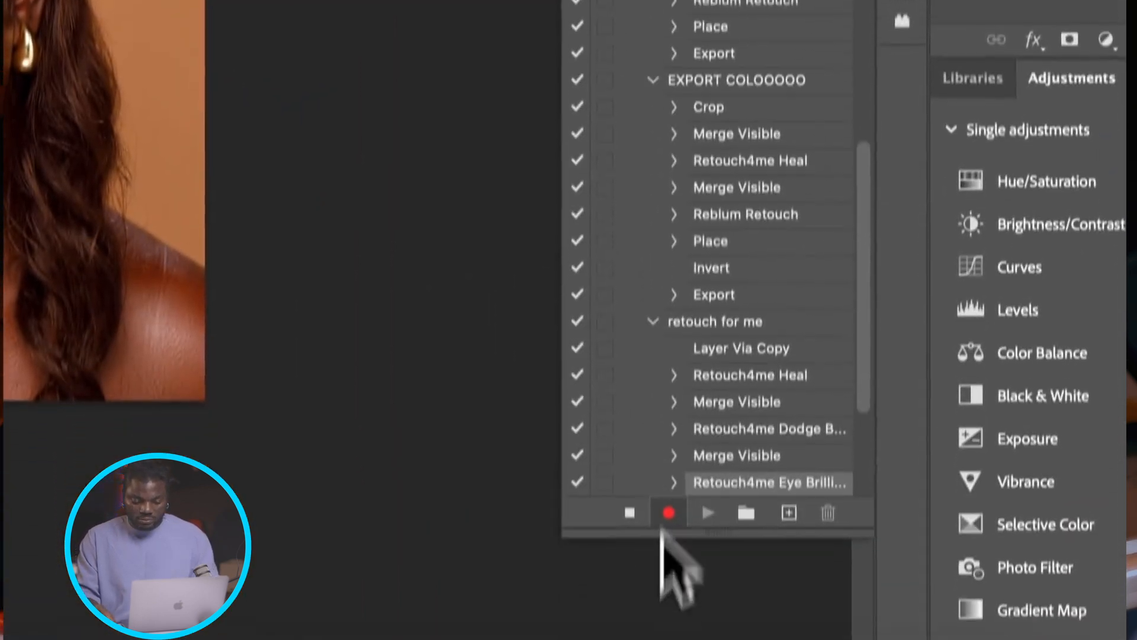
pyautogui.click(629, 475)
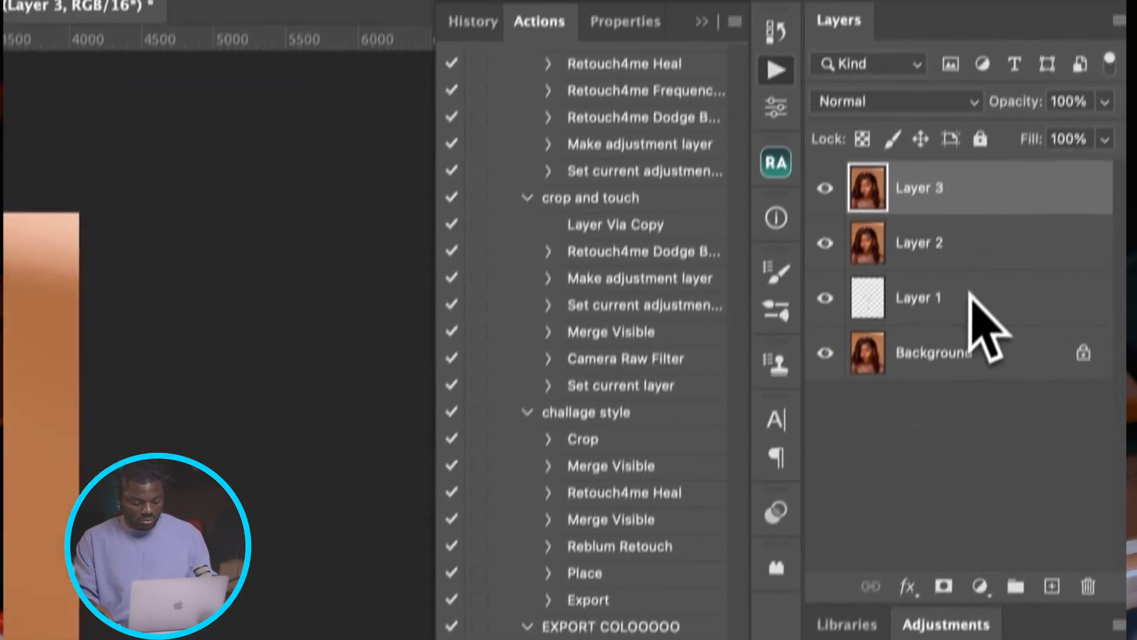
# Step: Delete Layer 1, Layer 2 and Layer 3, and play the "retouch for me" action on the Background layer
pyautogui.keyDown('shift'); pyautogui.click(972, 296); pyautogui.keyUp('shift')
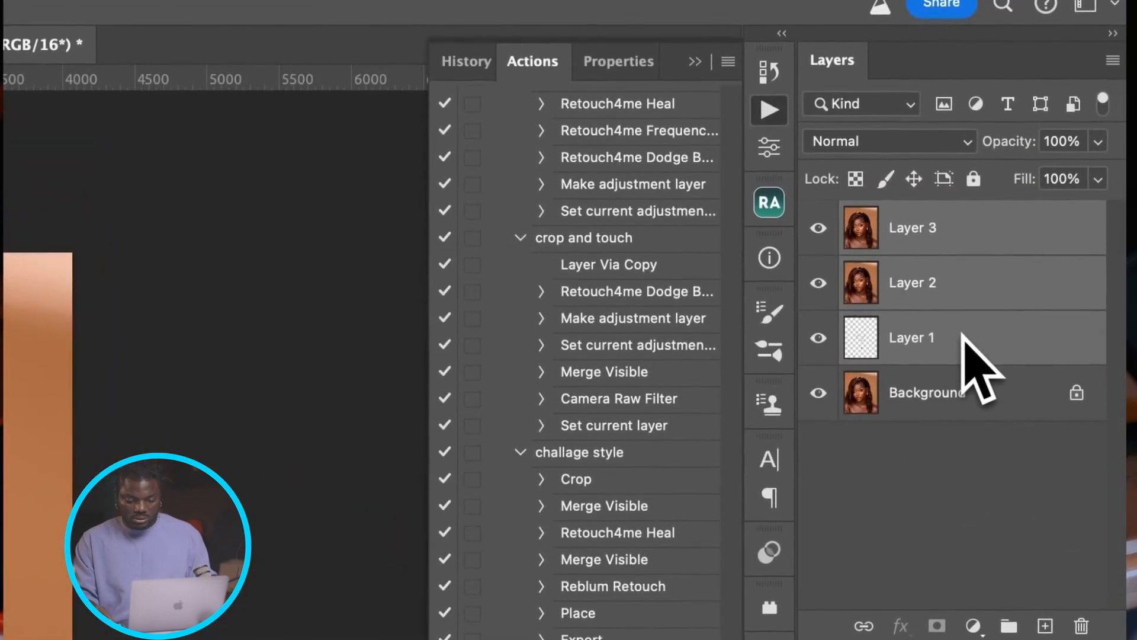
pyautogui.press('BackSpace')
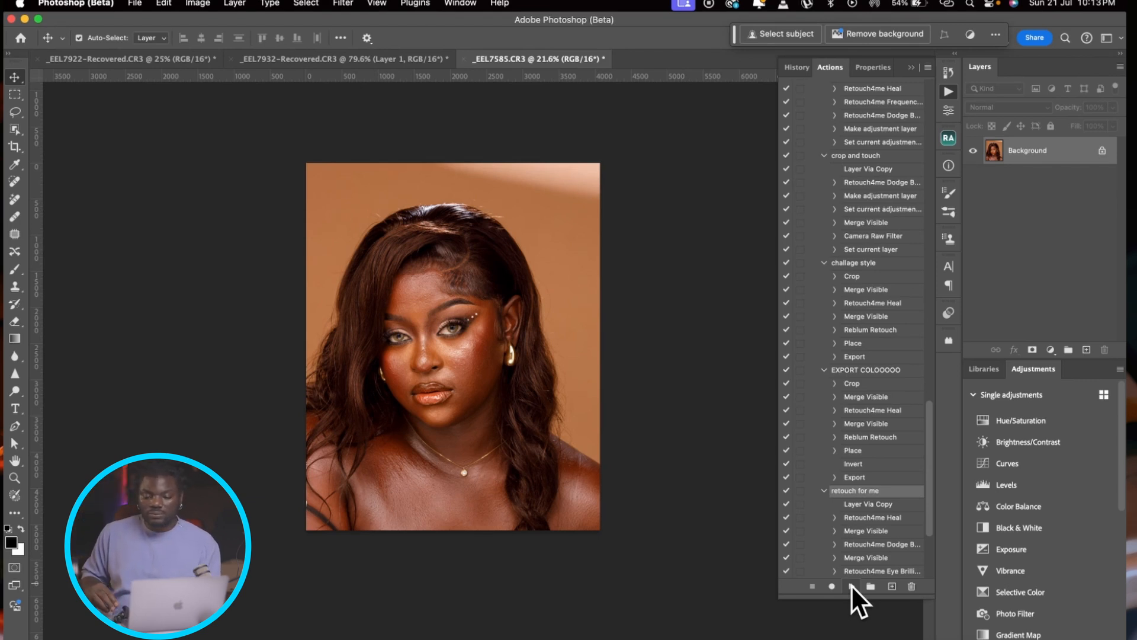
pyautogui.click(851, 585)
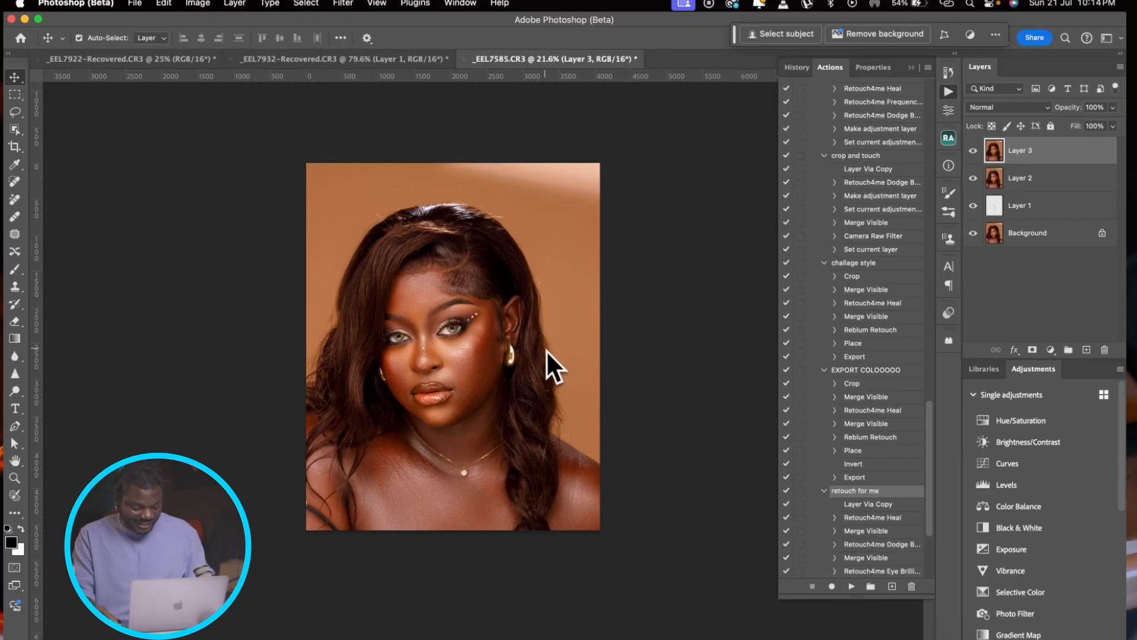
# Step: Compare the action's result with the original portrait by repeatedly showing the Background layer alone and restoring all layers
pyautogui.scroll(3, 438, 343)
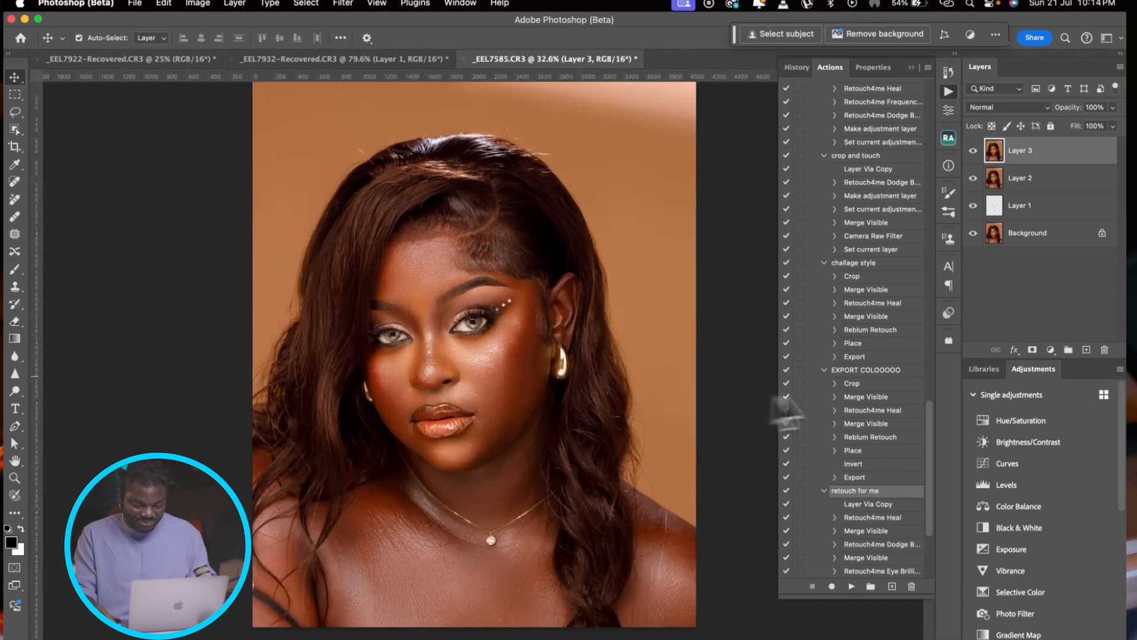
pyautogui.keyDown('alt'); pyautogui.click(973, 233); pyautogui.keyUp('alt')
pyautogui.keyDown('alt'); pyautogui.click(972, 233); pyautogui.keyUp('alt')
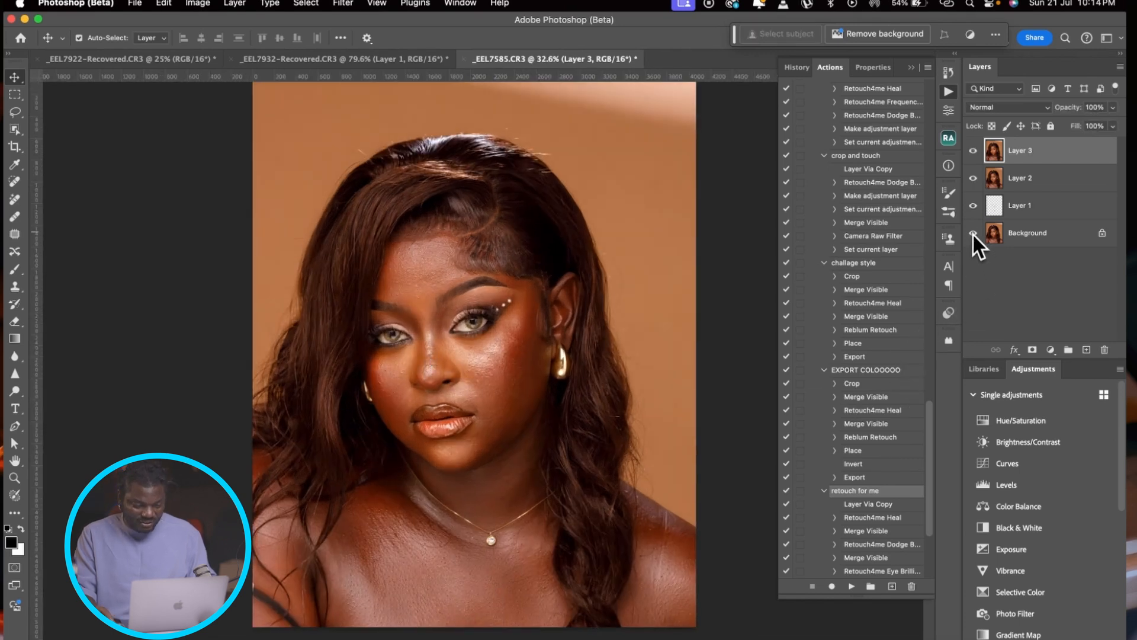
pyautogui.keyDown('alt'); pyautogui.click(973, 234); pyautogui.keyUp('alt')
pyautogui.keyDown('alt'); pyautogui.click(972, 233); pyautogui.keyUp('alt')
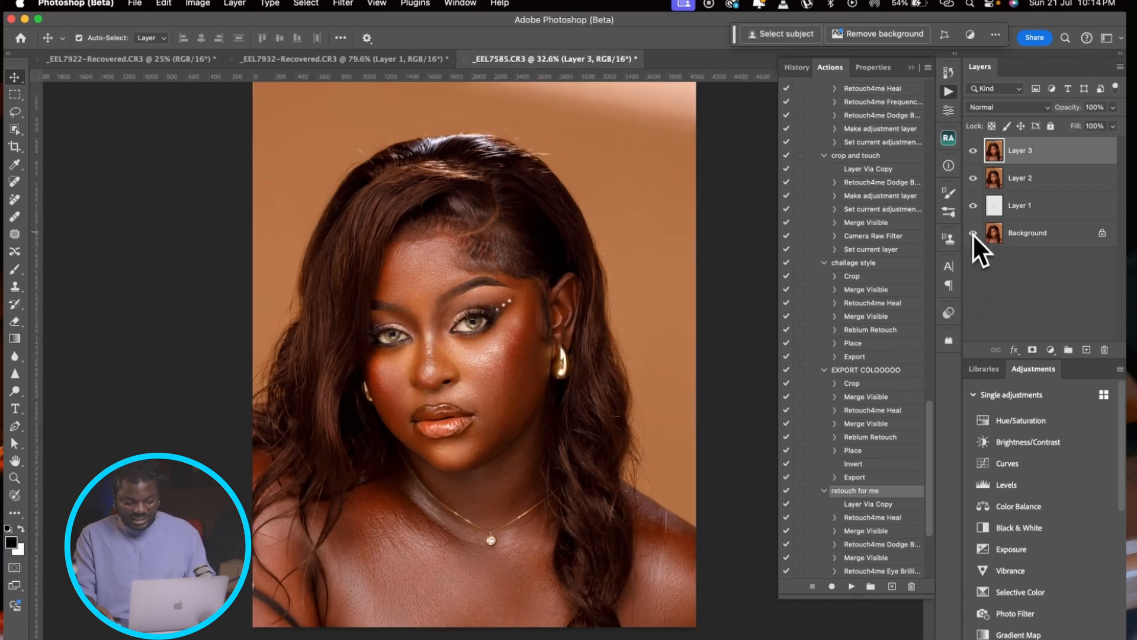